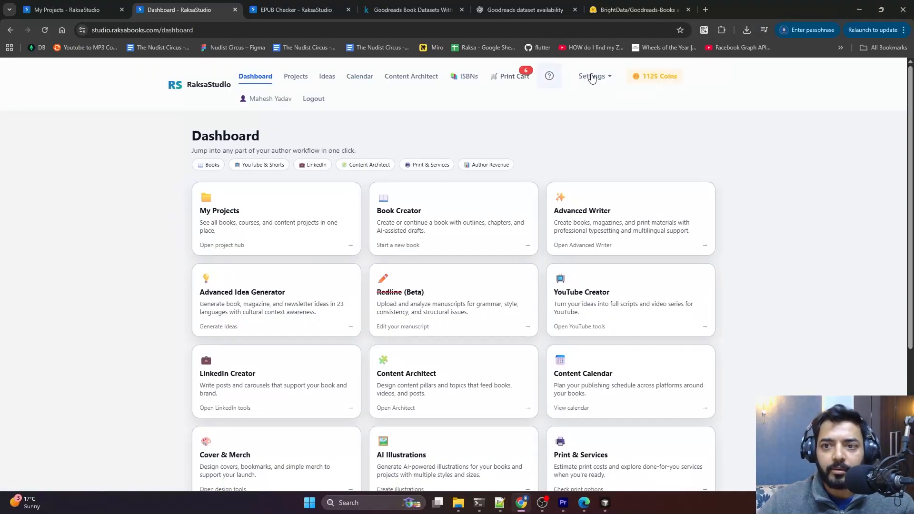
Open the Cover Designer and choose the AI 2 (Text in Image) cover generation method.
left_click(592, 76)
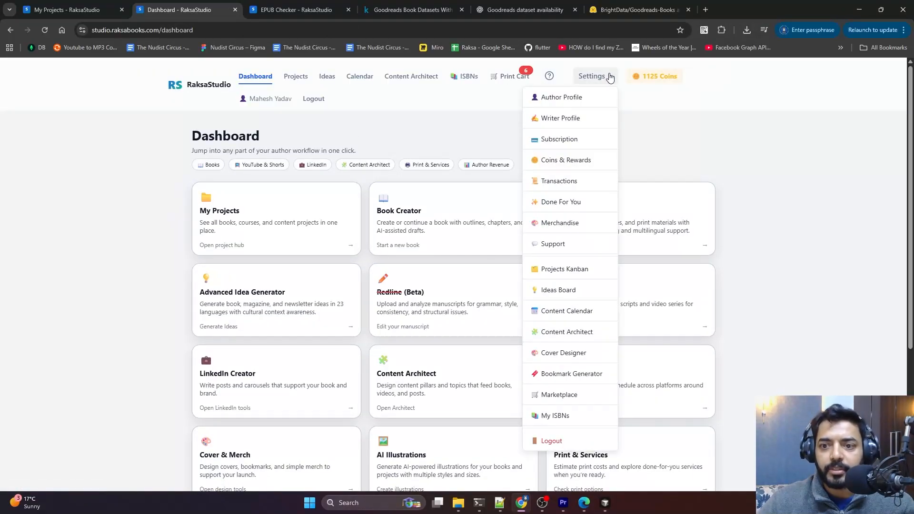
left_click(562, 357)
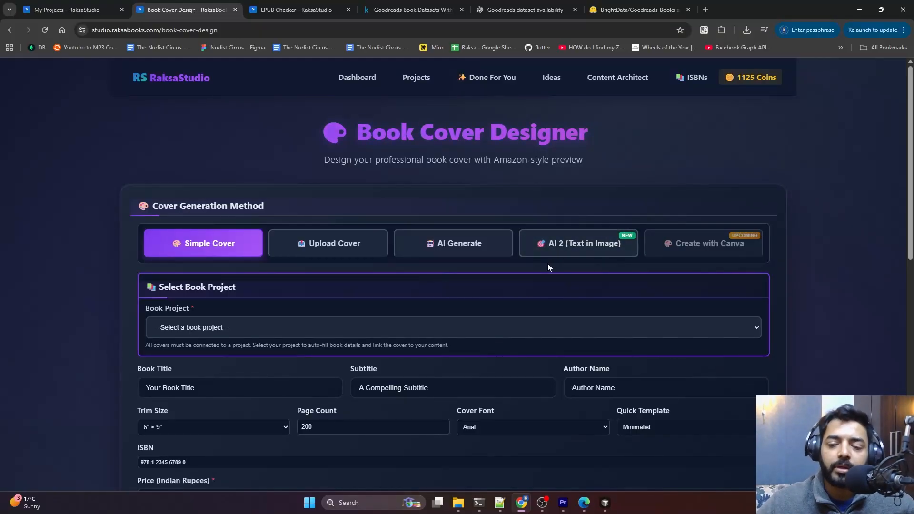
left_click(567, 252)
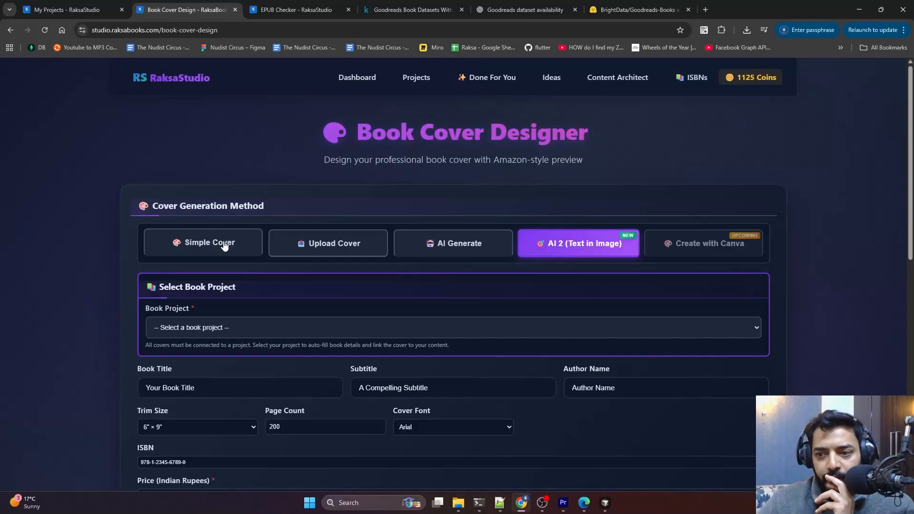
Examine the Upload Cover form with its list of book projects, and the AI Generate form.
left_click(352, 252)
scroll(451, 325, "down", 3)
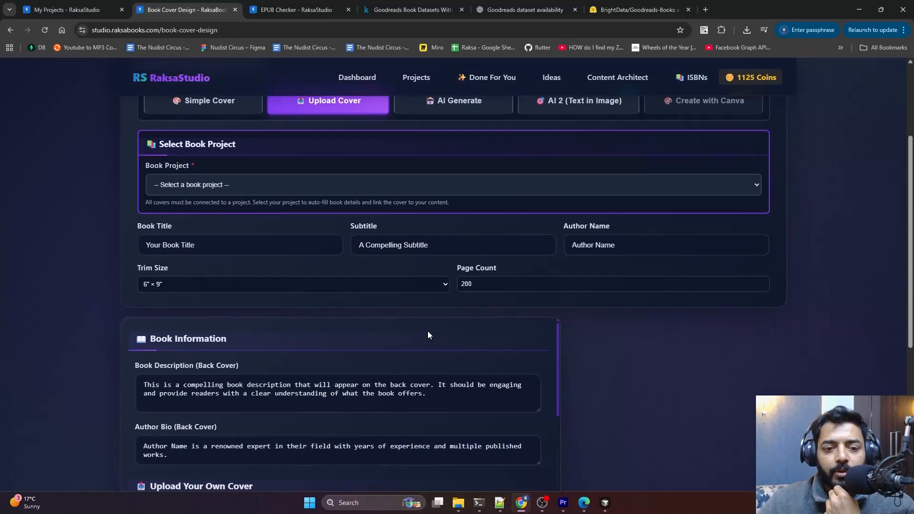
scroll(432, 351, "up", 2)
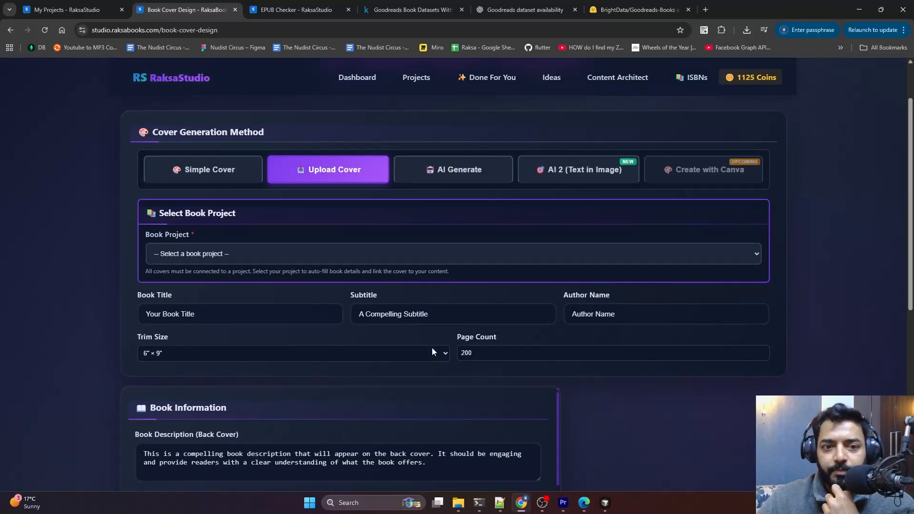
left_click(243, 284)
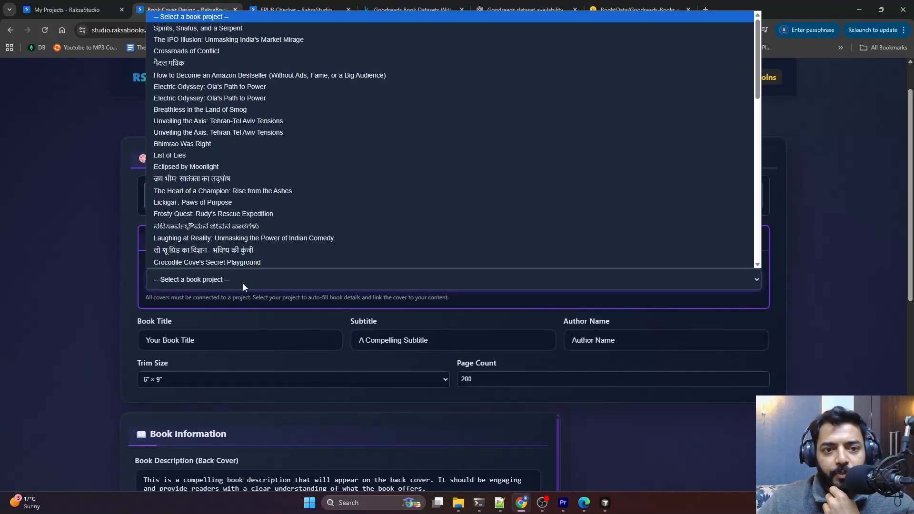
left_click(109, 285)
left_click(446, 210)
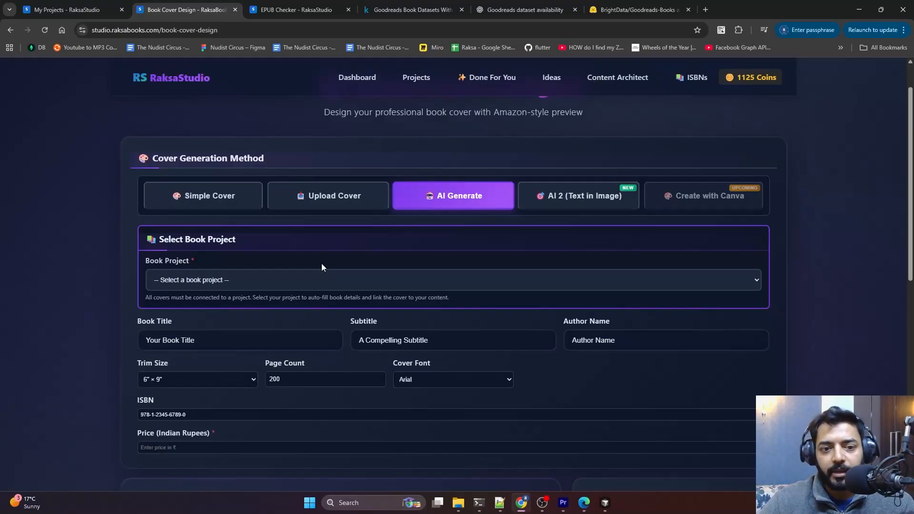
Switch the cover method to AI 2 (Text in Image) and select the book project "Spirits, Snafus, and a Serpent".
left_click(591, 205)
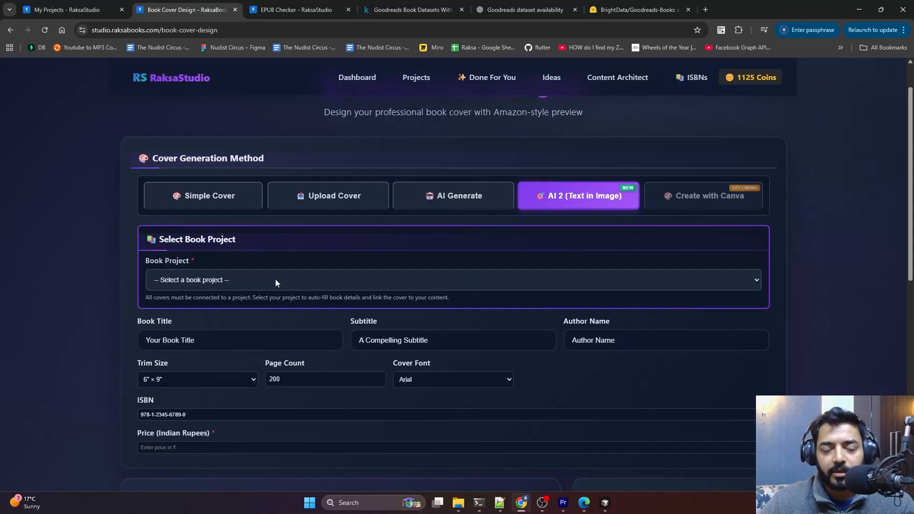
scroll(341, 255, "down", 2)
left_click(247, 187)
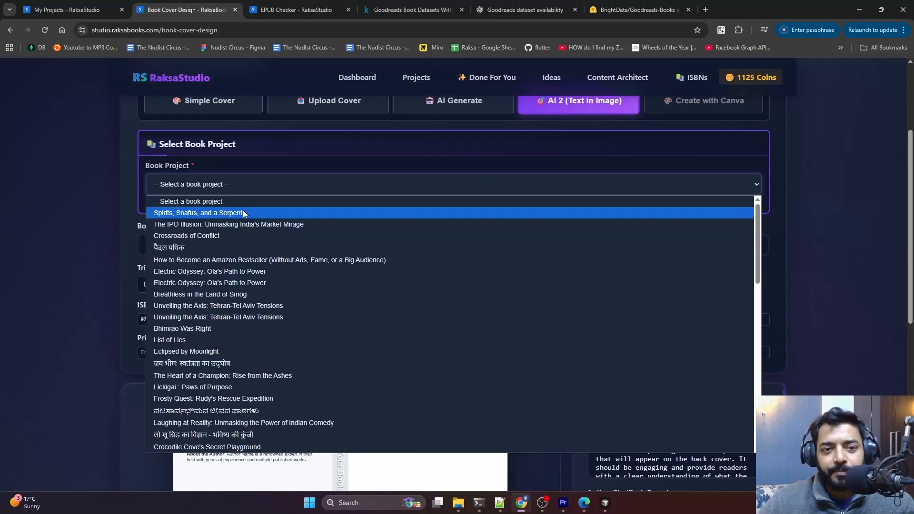
left_click(242, 213)
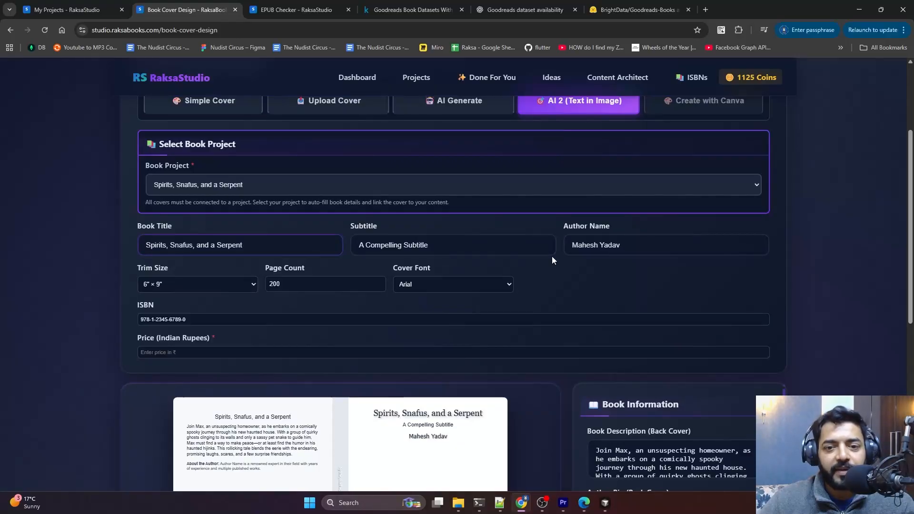
Set the book's price to 399 Indian rupees.
triple_click(471, 245)
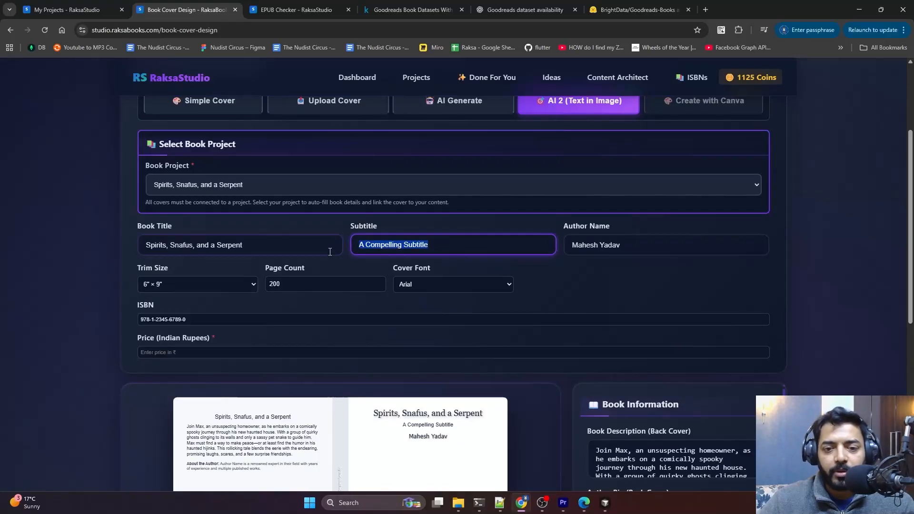
left_click(858, 257)
left_click_drag(909, 226, 908, 267)
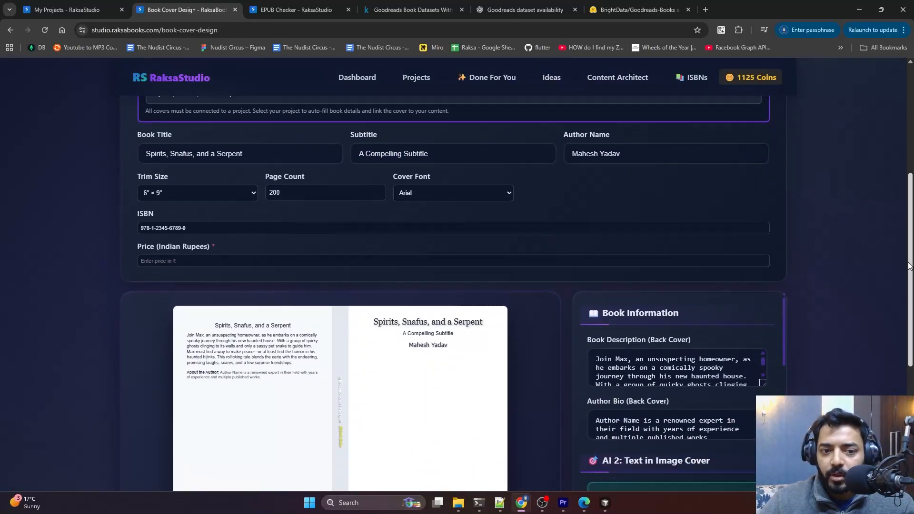
left_click_drag(200, 223, 100, 222)
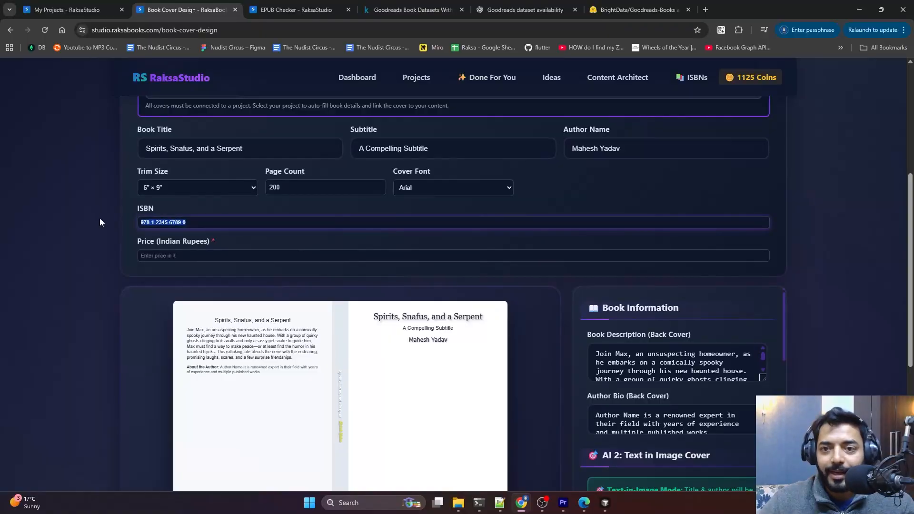
left_click(165, 255)
type("399")
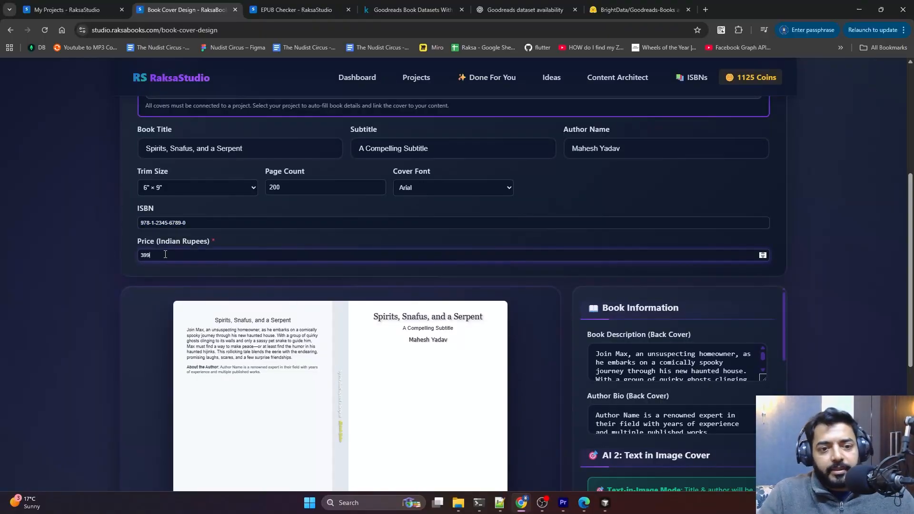
left_click(93, 275)
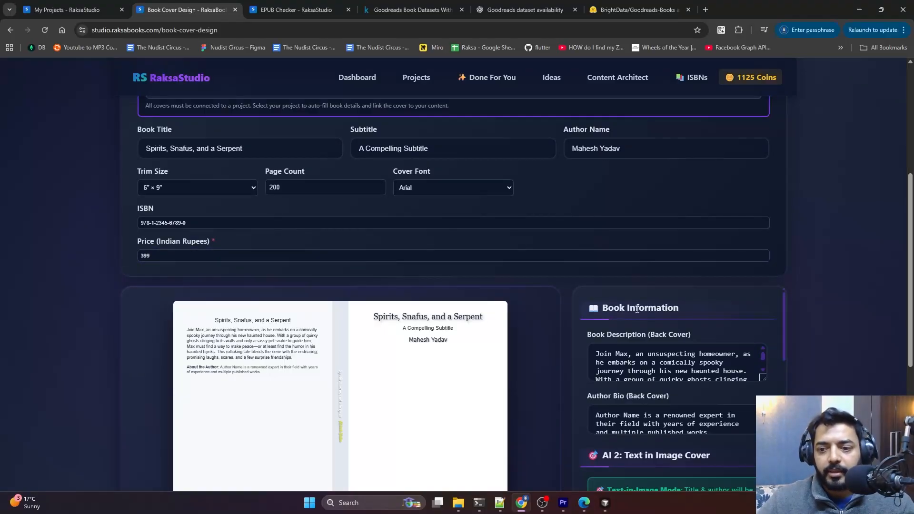
Set the book's page count to 220 and its trim size to 5.5 × 8.5 inches.
scroll(782, 271, "down", 1)
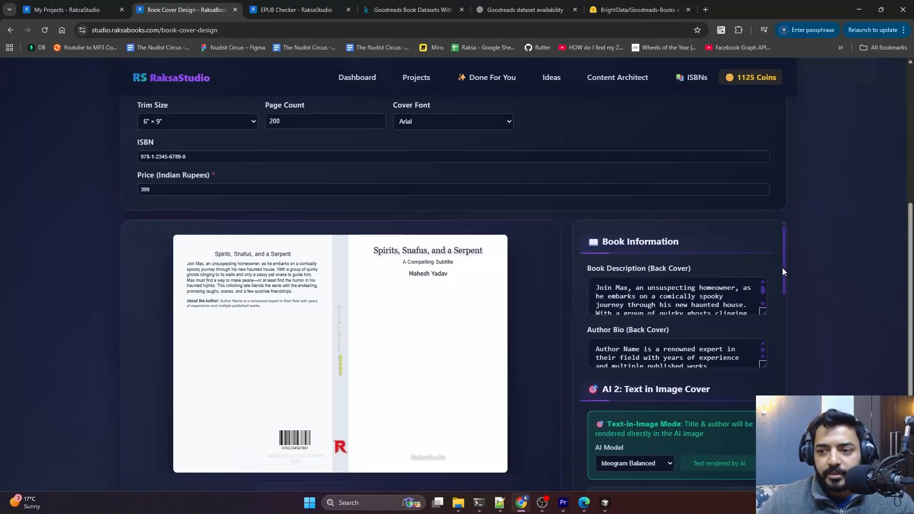
scroll(267, 149, "up", 1)
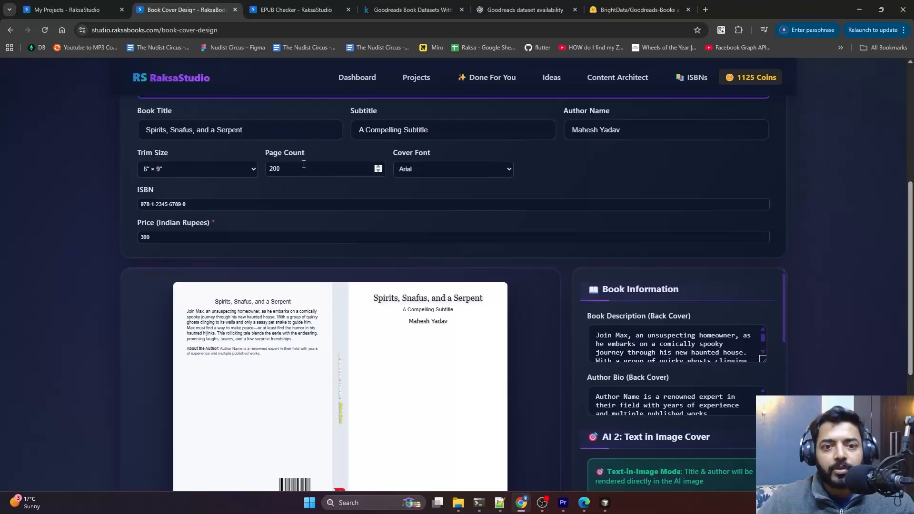
left_click_drag(304, 165, 230, 166)
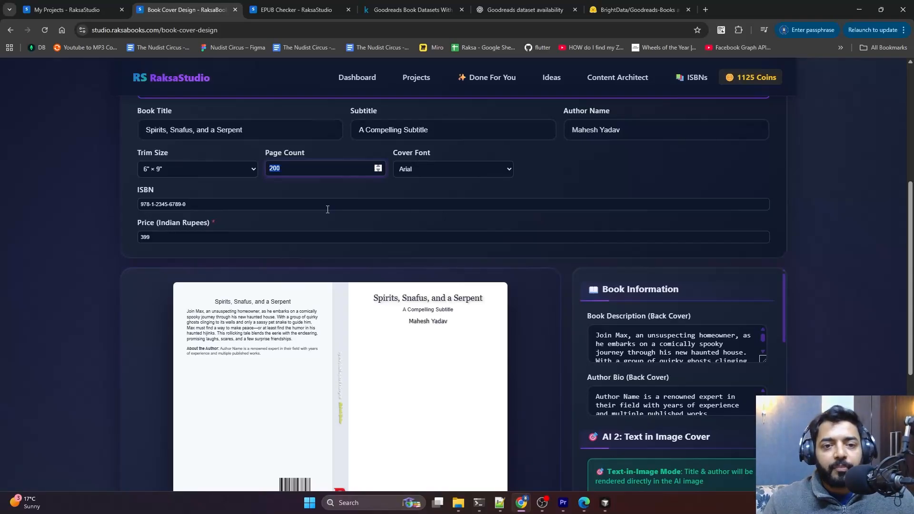
type("300")
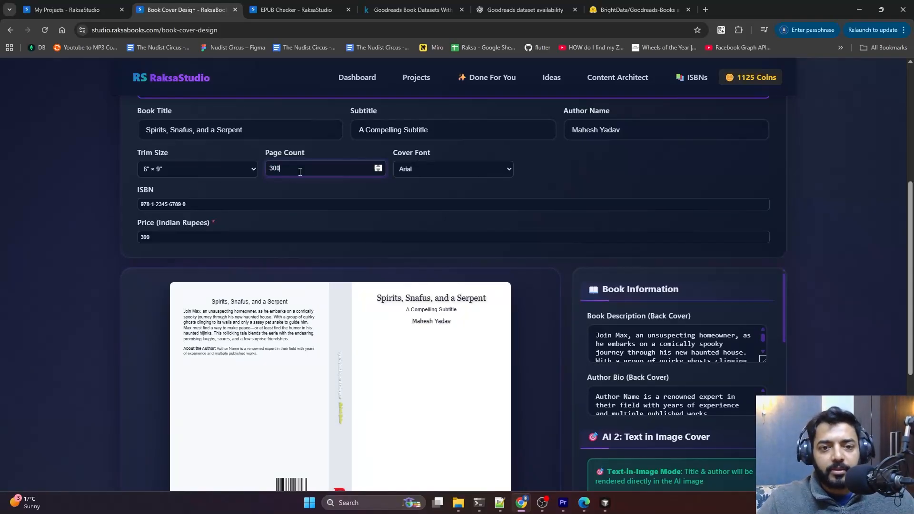
type("220")
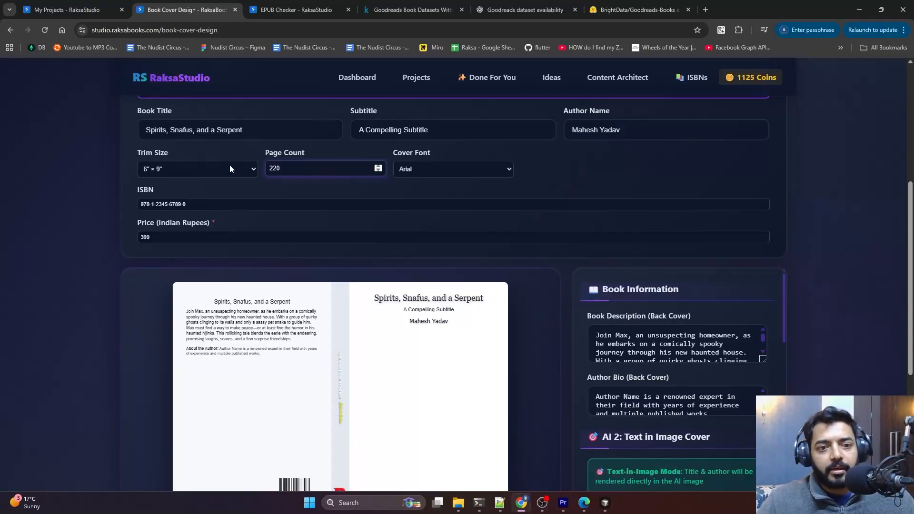
left_click(168, 170)
left_click(166, 184)
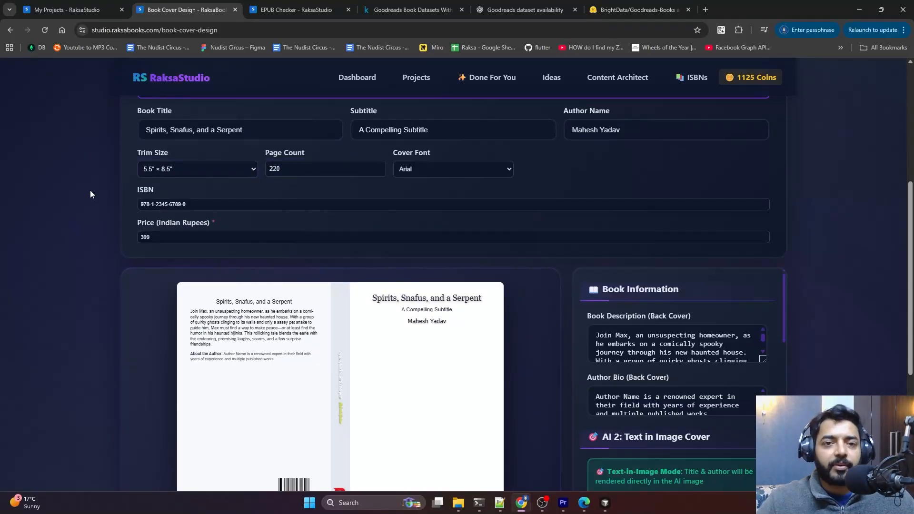
Reload the My Projects list and open the advanced book project "Spirits, Snafus, and a Serpent".
left_click(71, 10)
scroll(278, 348, "down", 2)
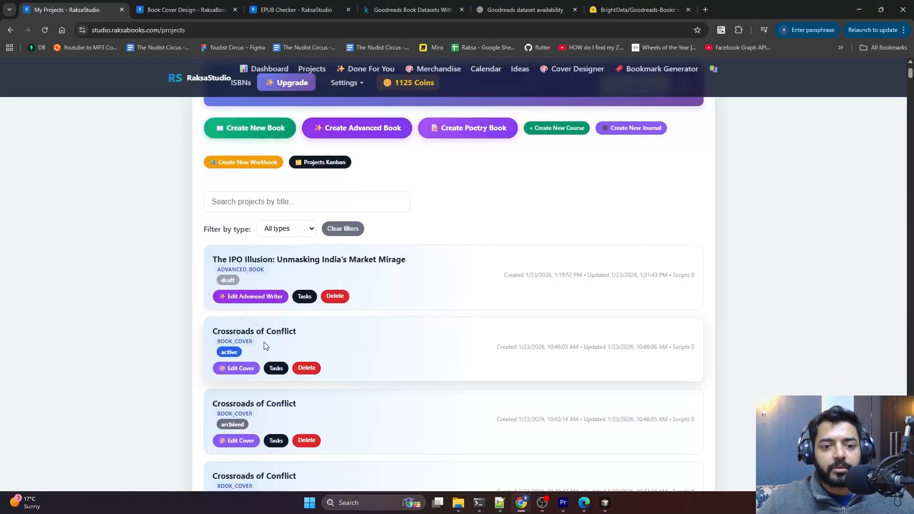
scroll(352, 107, "up", 2)
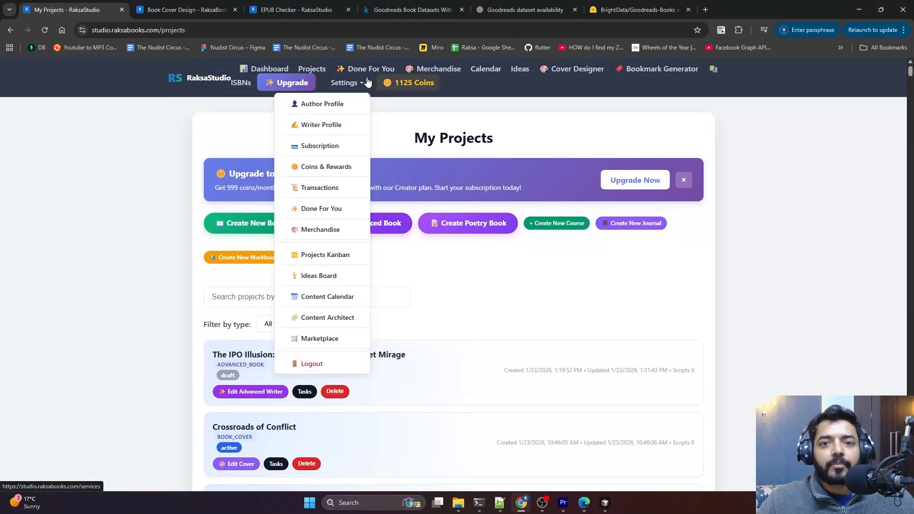
left_click(313, 70)
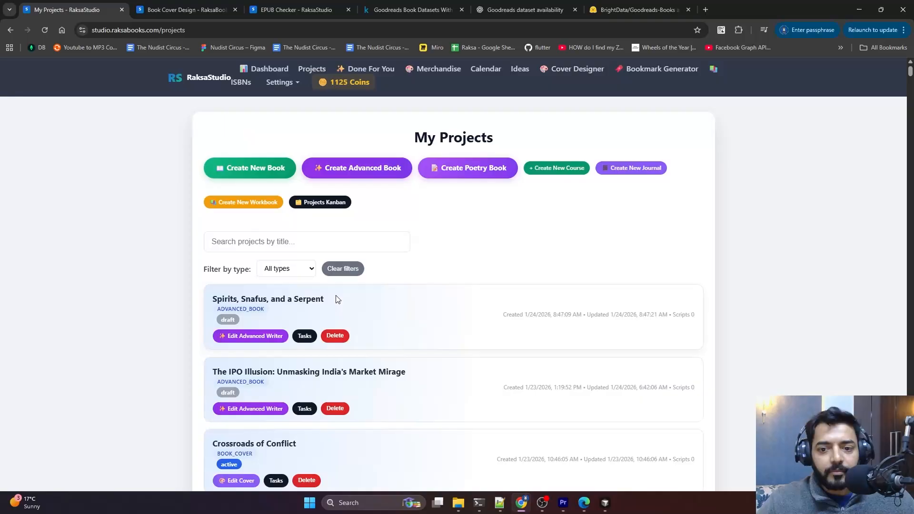
left_click(274, 359)
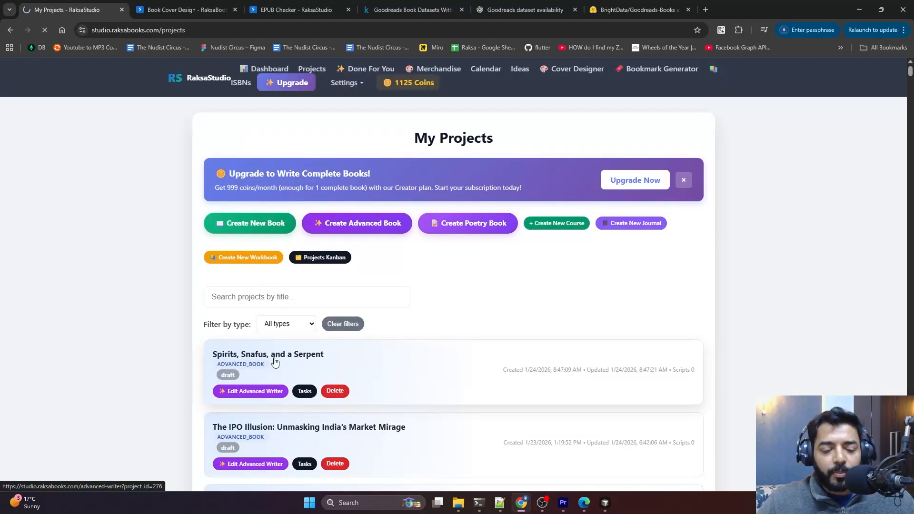
Go through the book project's Basics, Structure, Outline and Write & Edit stages to the Format stage.
scroll(713, 308, "down", 15)
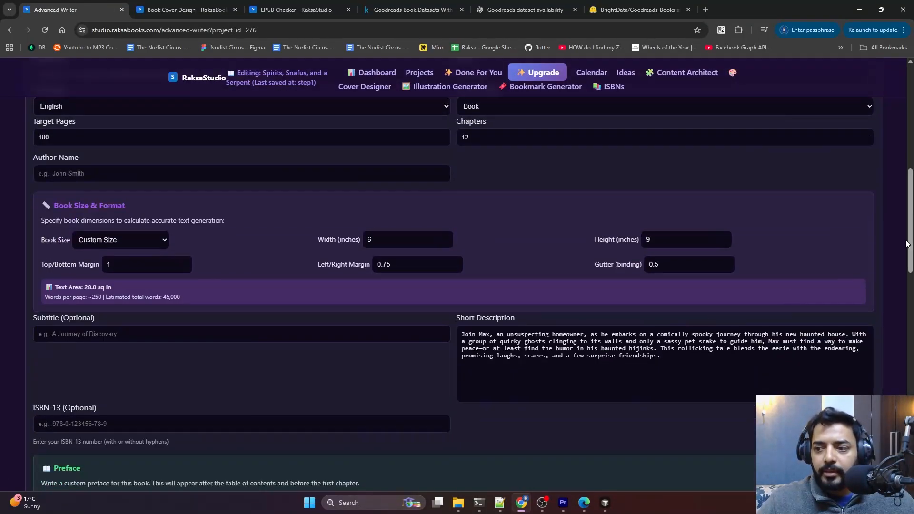
left_click(858, 476)
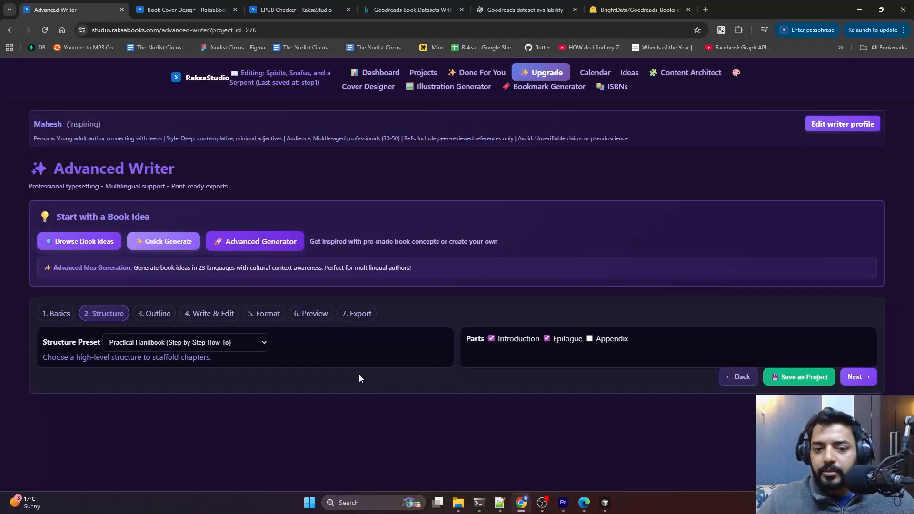
left_click(862, 376)
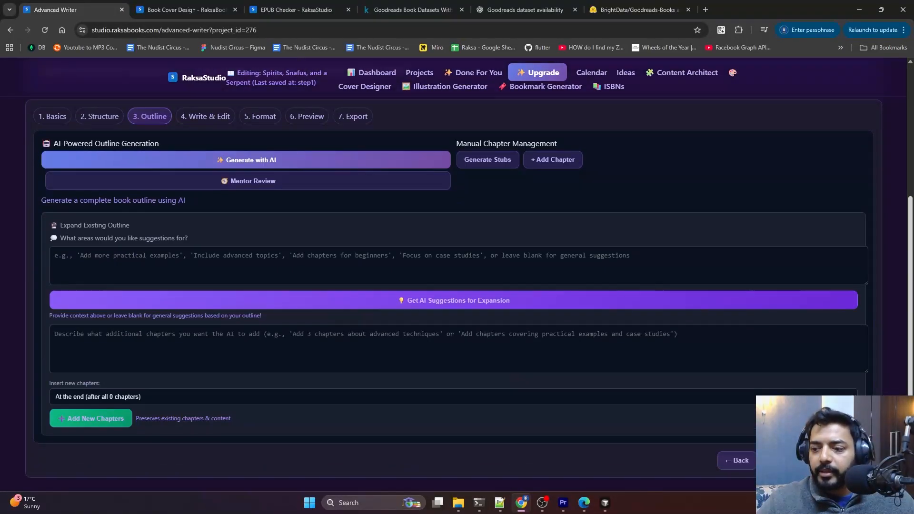
left_click(815, 461)
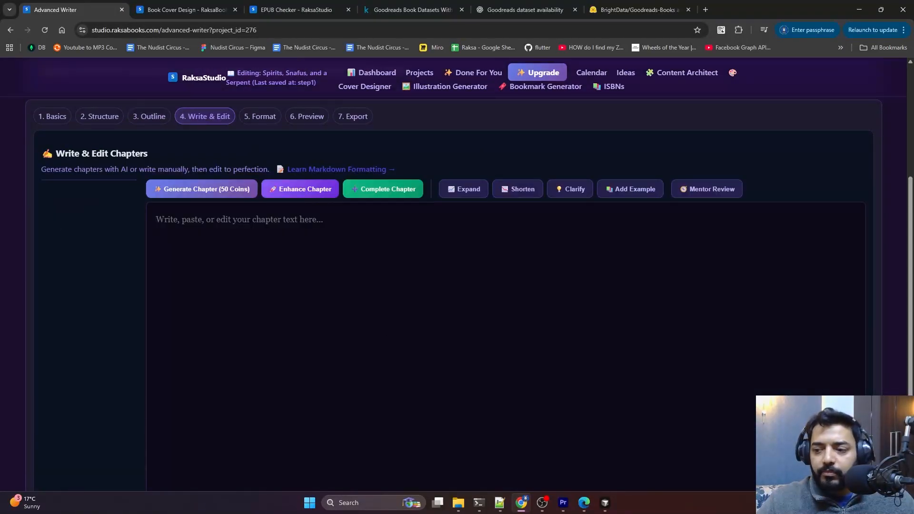
left_click_drag(909, 405, 910, 435)
scroll(221, 395, "down", 10)
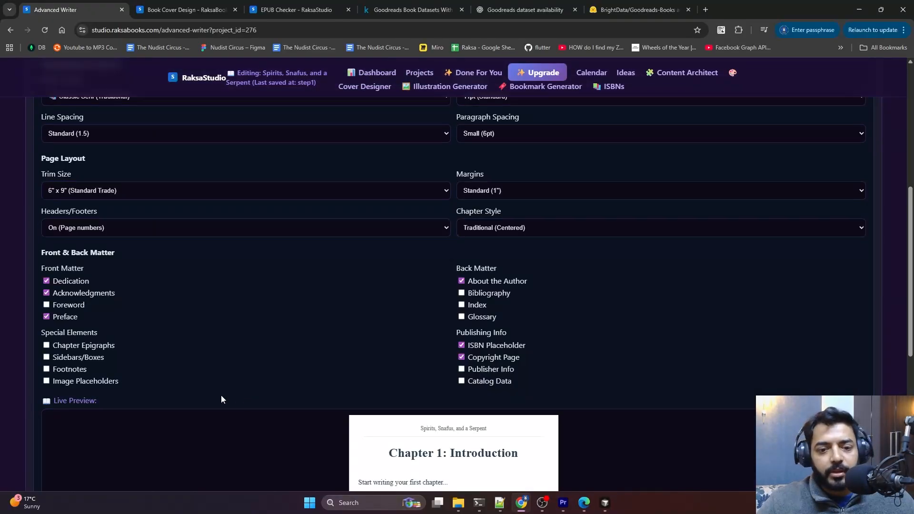
Continue past the Format and Preview stages to Export and review the print-ready settings and export options.
scroll(453, 296, "down", 2)
left_click(814, 461)
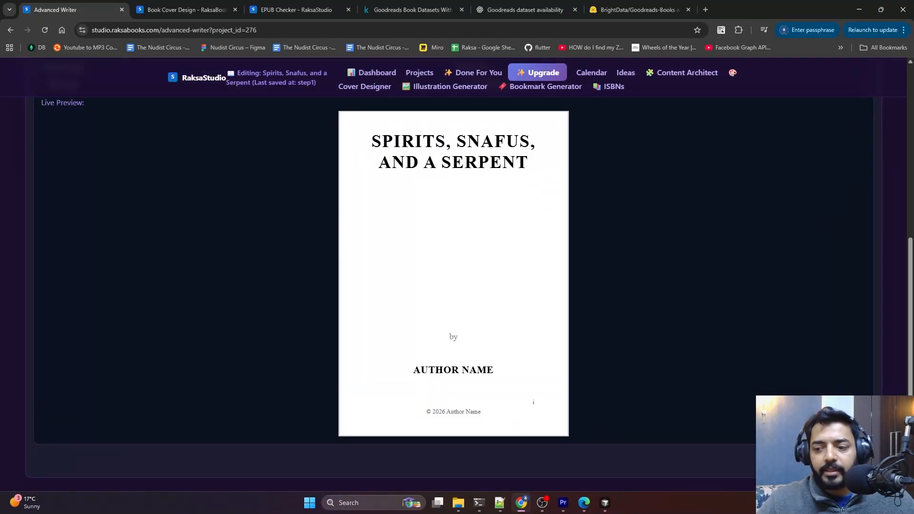
left_click(815, 460)
left_click(155, 390)
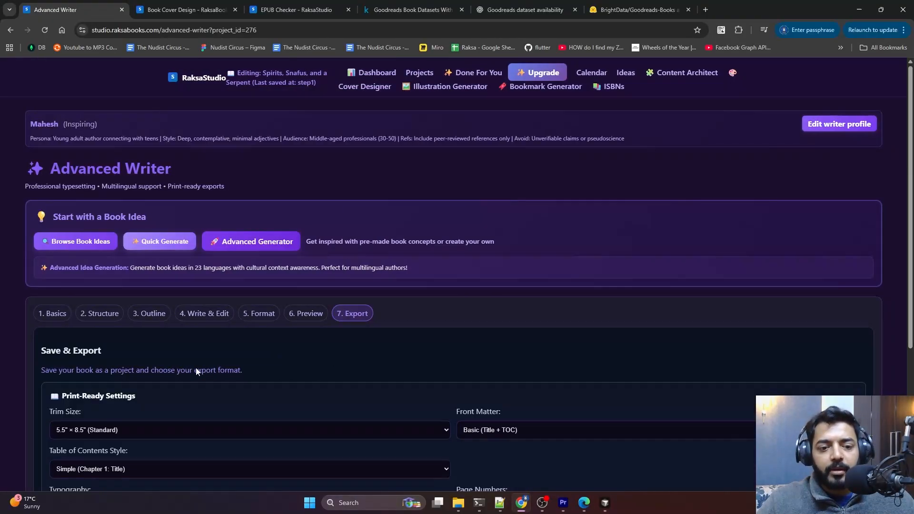
scroll(236, 298, "down", 4)
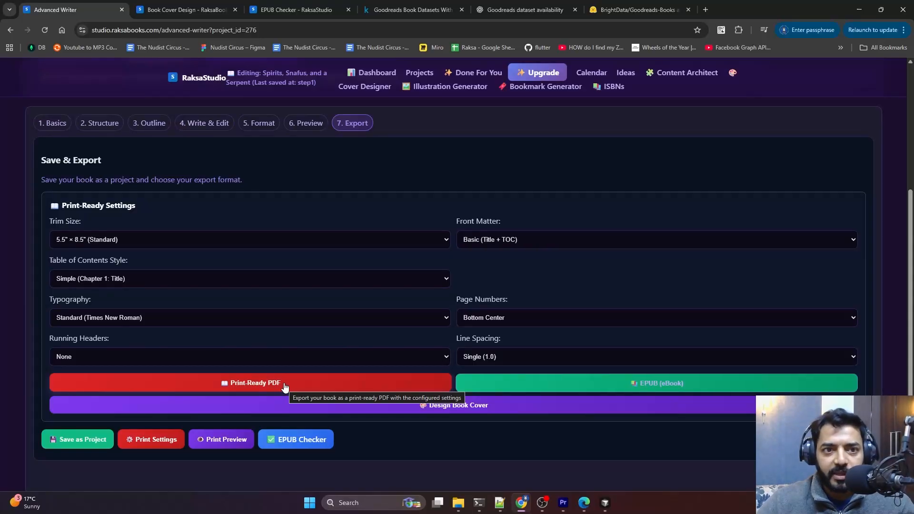
Return to the Book Cover Designer and review the cover preview, cover dimensions and AI 2 text-in-image settings.
left_click(205, 5)
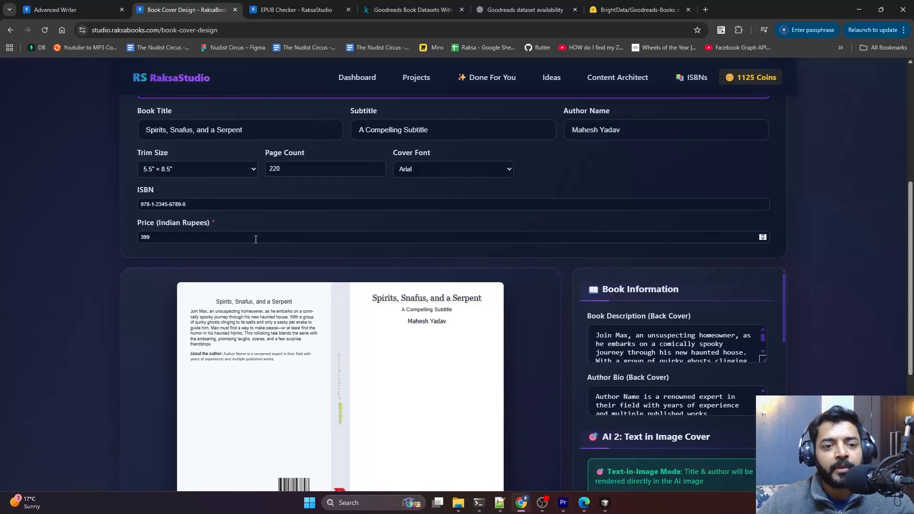
triple_click(296, 135)
scroll(911, 323, "down", 3)
left_click_drag(911, 325, 912, 330)
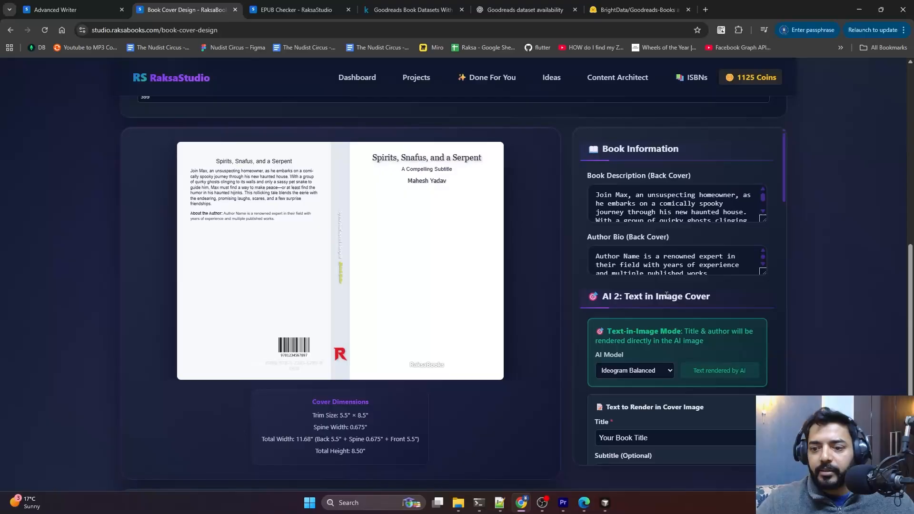
Copy the book title "Spirits, Snafus, and a Serpent" into the title to render in the cover image.
scroll(663, 302, "down", 4)
scroll(911, 255, "up", 3)
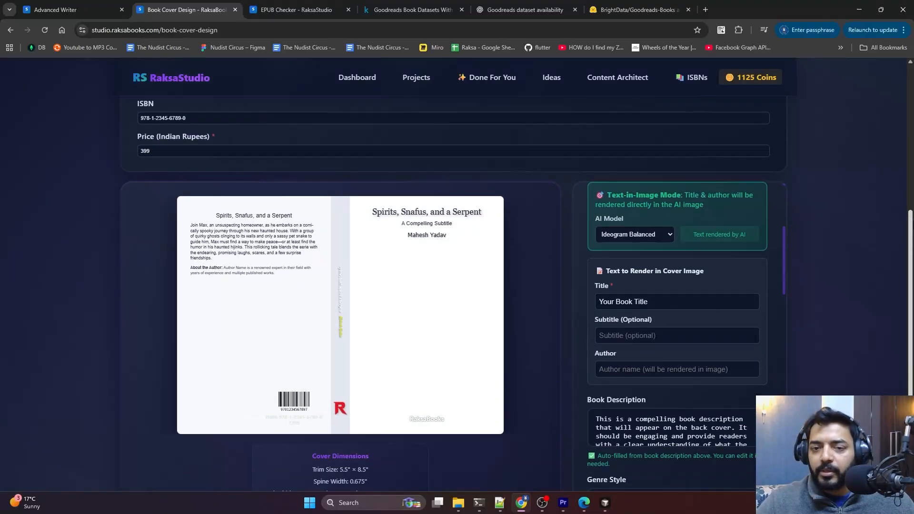
left_click_drag(279, 135, 107, 132)
key("ctrl+c")
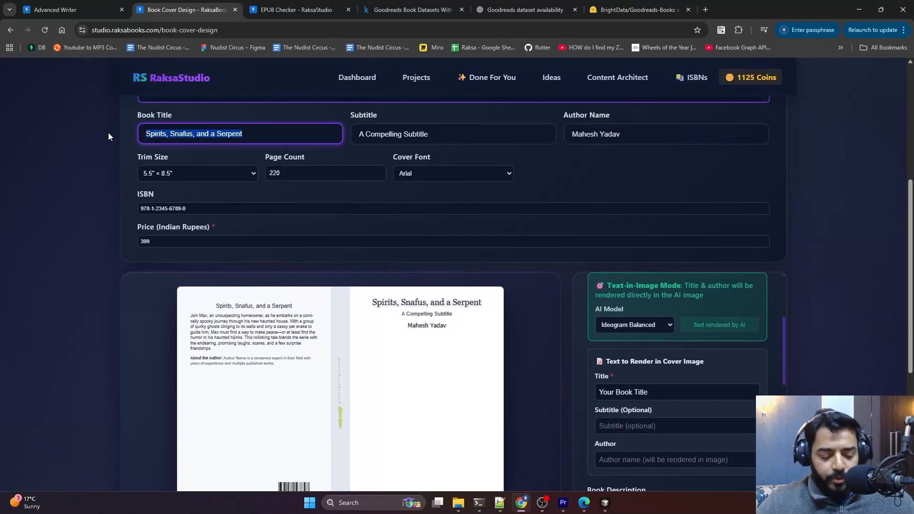
scroll(911, 276, "down", 3)
left_click_drag(648, 238, 561, 242)
key("ctrl+v")
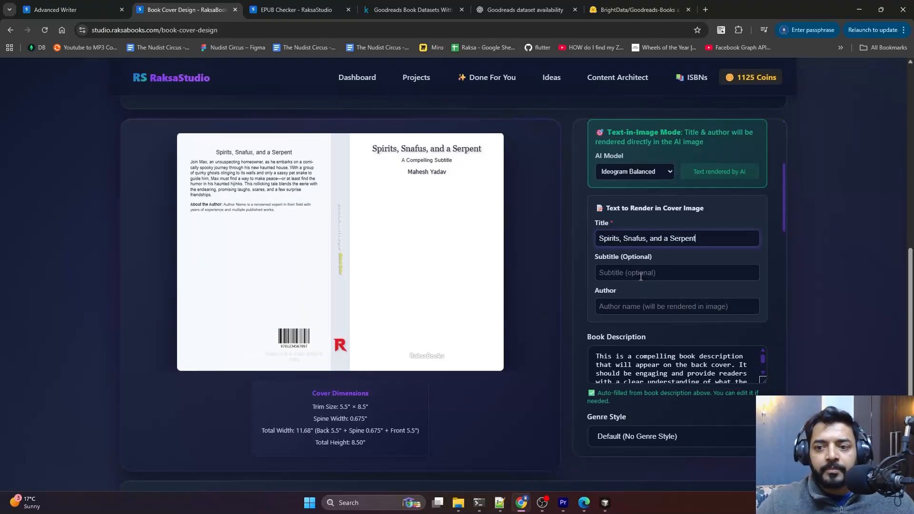
Fill in the author's name to render in the cover image and leave the optional subtitle blank.
left_click(628, 310)
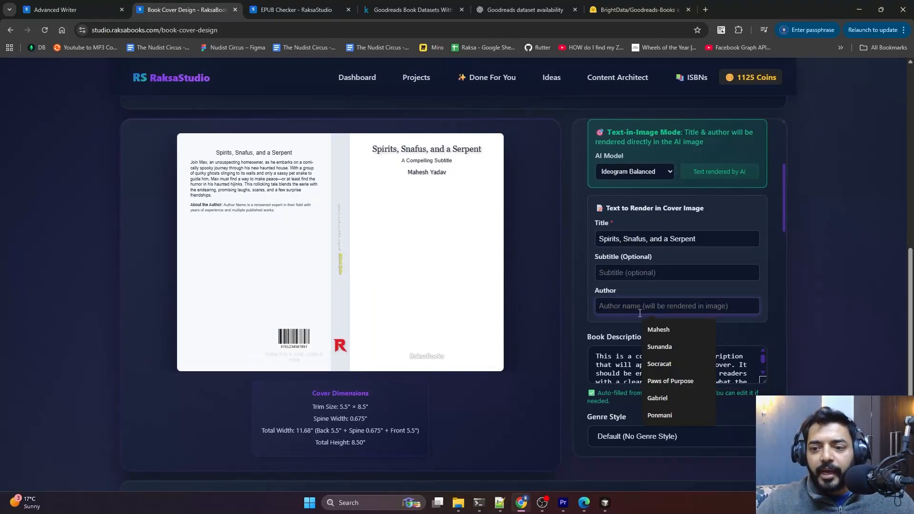
left_click(658, 329)
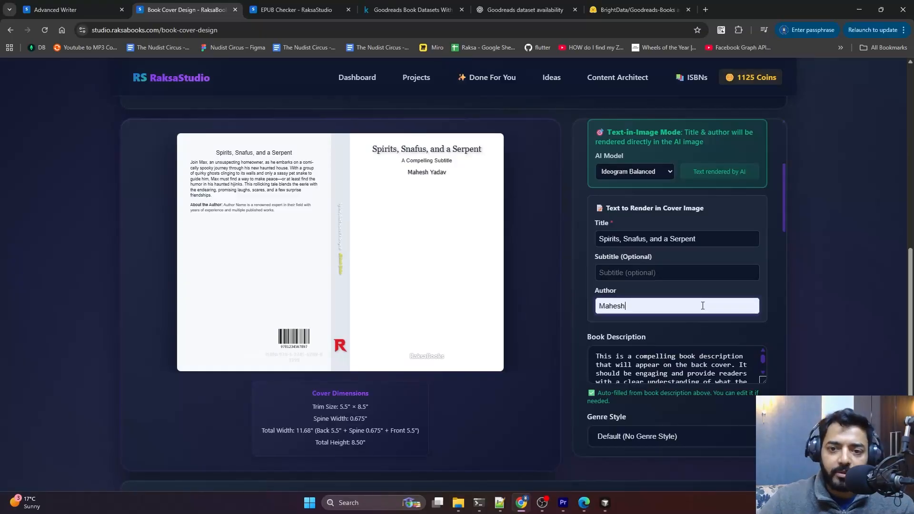
left_click(643, 273)
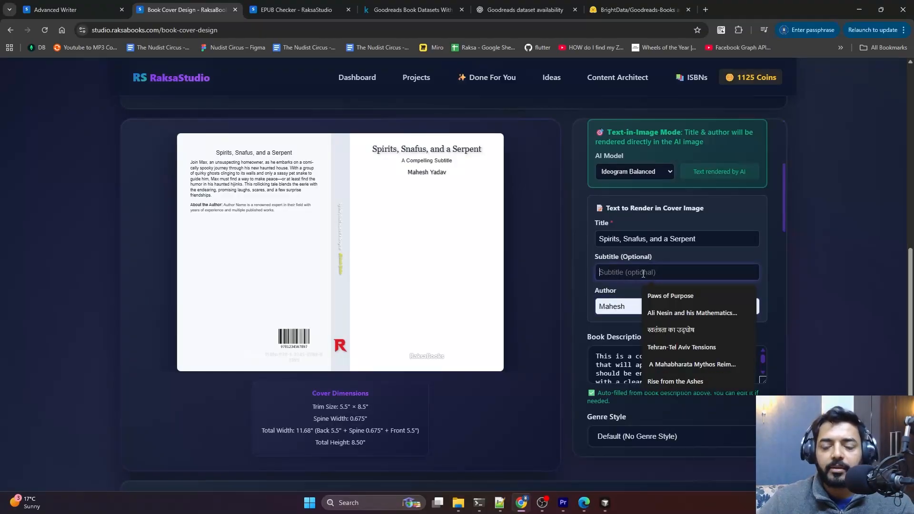
scroll(536, 281, "up", 1)
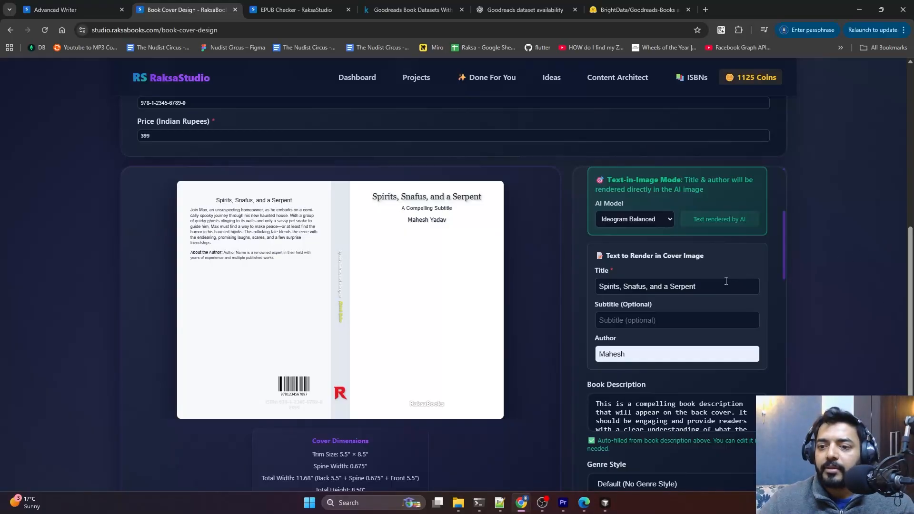
Replace the placeholder description in the AI 2 cover settings with a copy of the back cover's book description.
scroll(725, 281, "up", 4)
left_click(704, 246)
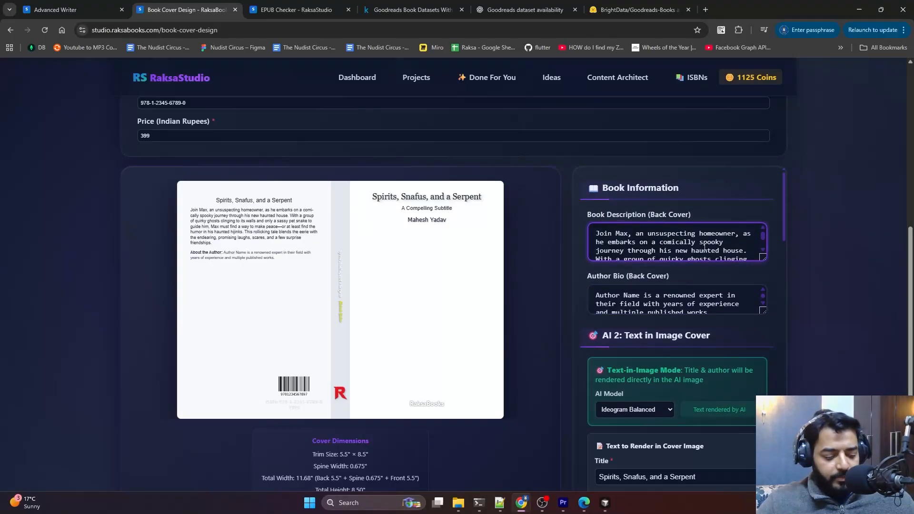
key("ctrl+a")
key("ctrl+c")
scroll(758, 288, "down", 5)
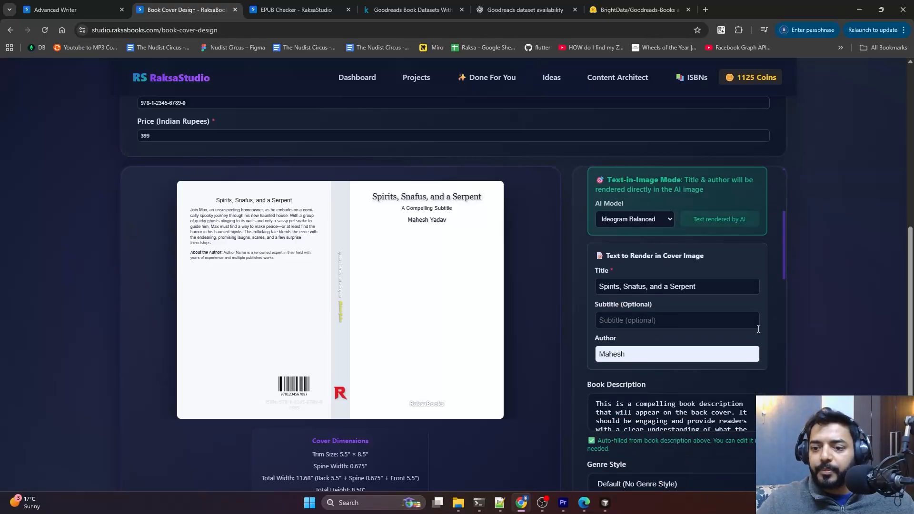
left_click(670, 352)
key("ctrl+a")
key("ctrl+v")
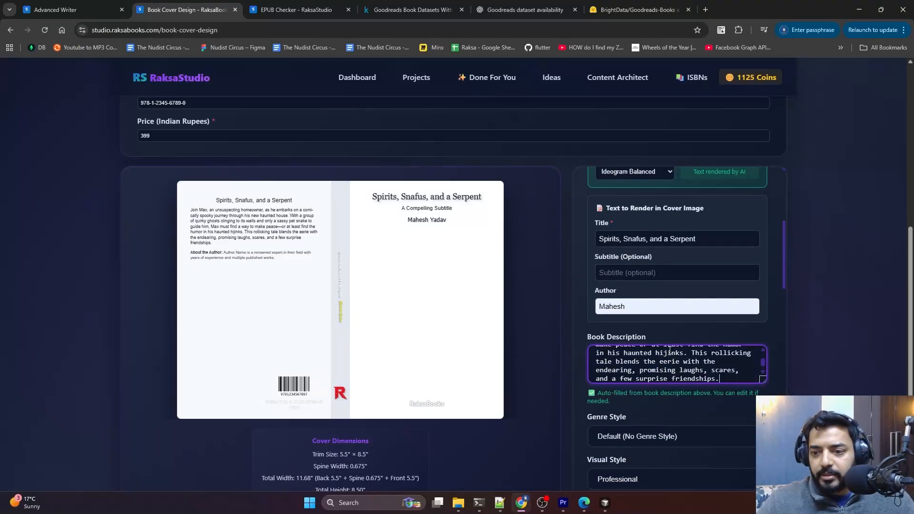
Set the cover's genre style to Children's Books.
left_click_drag(784, 275, 779, 315)
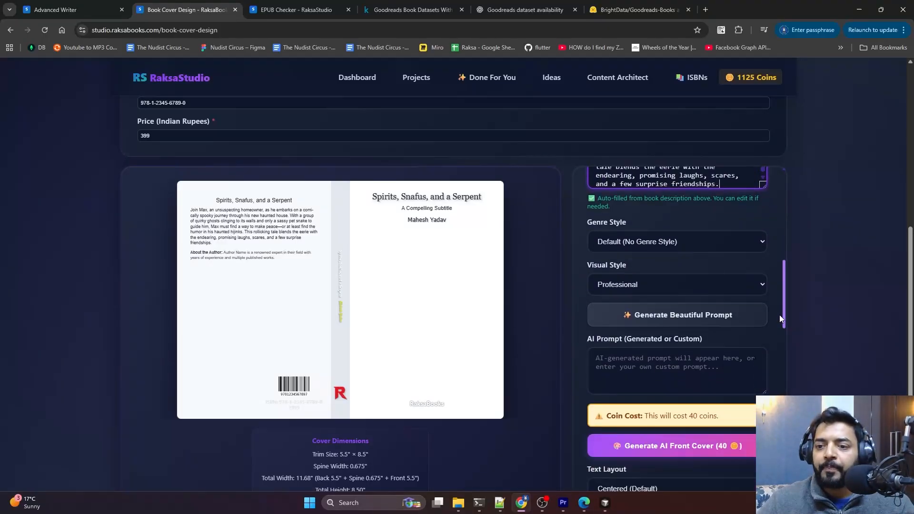
left_click(631, 242)
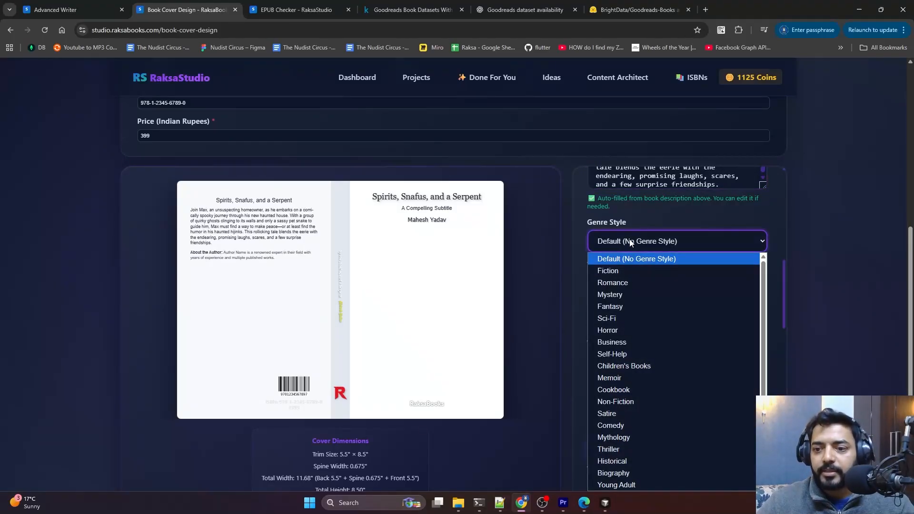
left_click(621, 306)
scroll(780, 285, "down", 1)
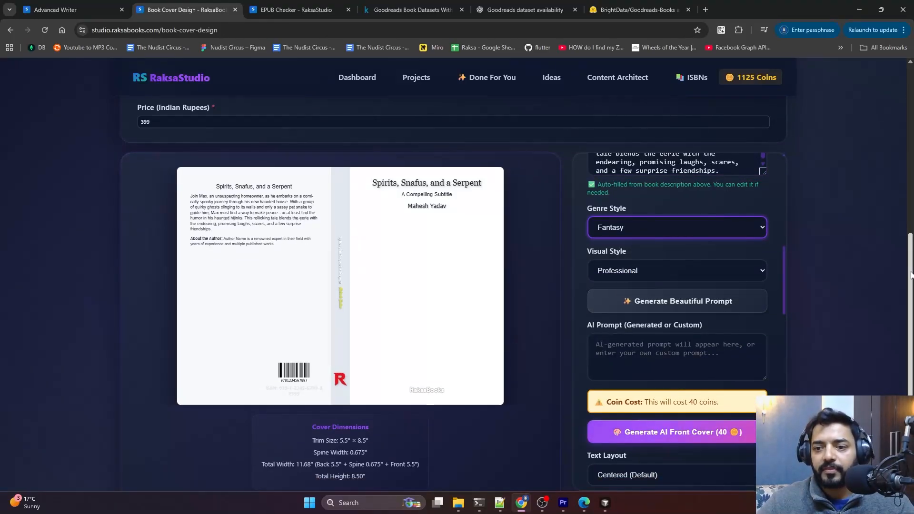
left_click(667, 232)
left_click(638, 353)
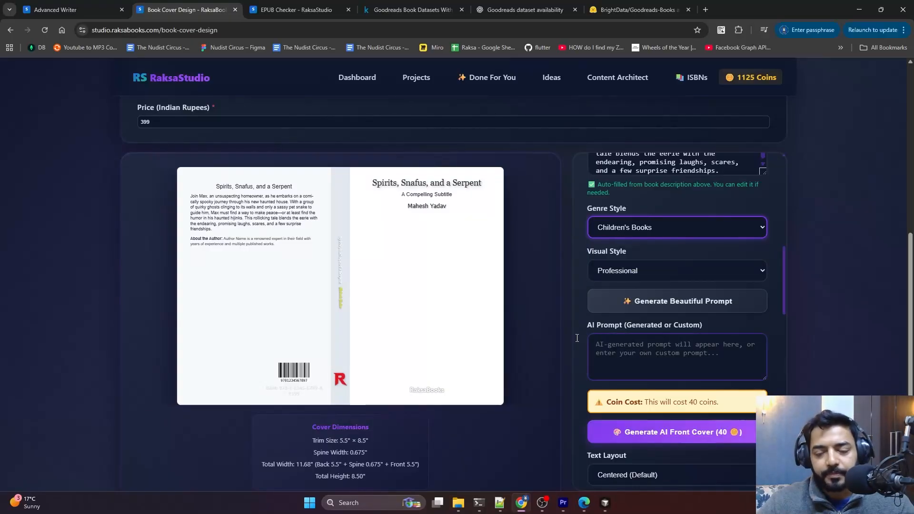
Look through the available visual styles and set the cover's visual style to Pop Art.
left_click(633, 275)
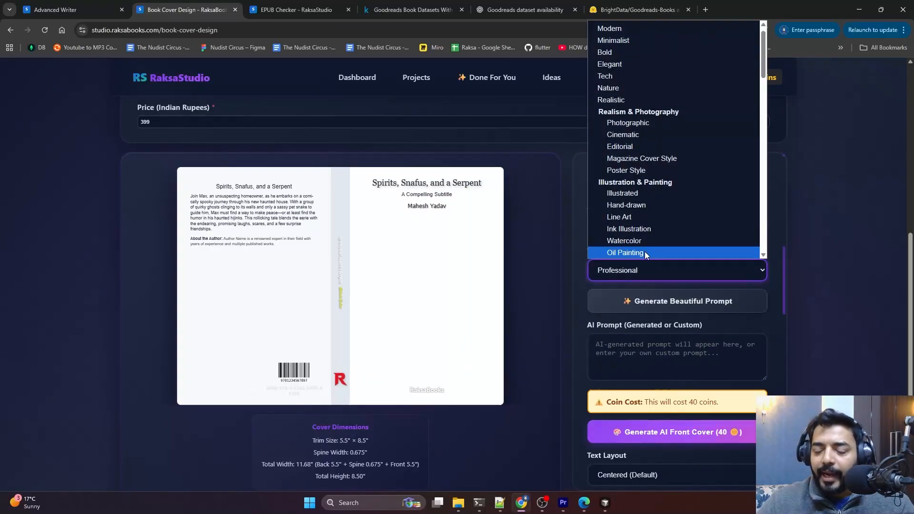
left_click(872, 259)
left_click(620, 273)
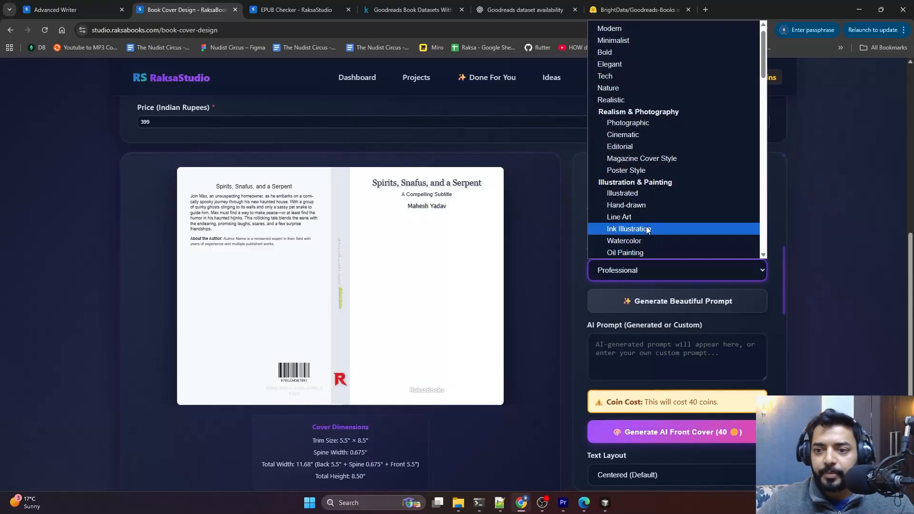
scroll(647, 229, "down", 2)
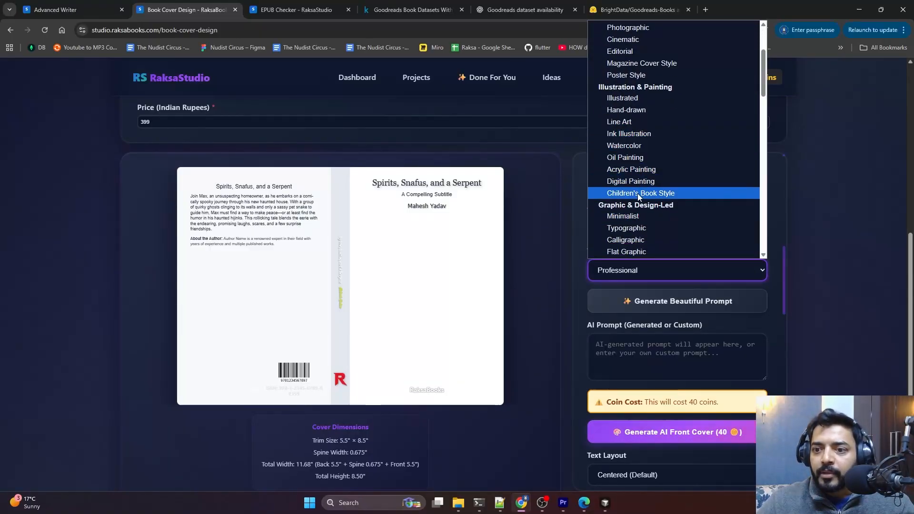
scroll(637, 193, "up", 2)
scroll(638, 193, "down", 5)
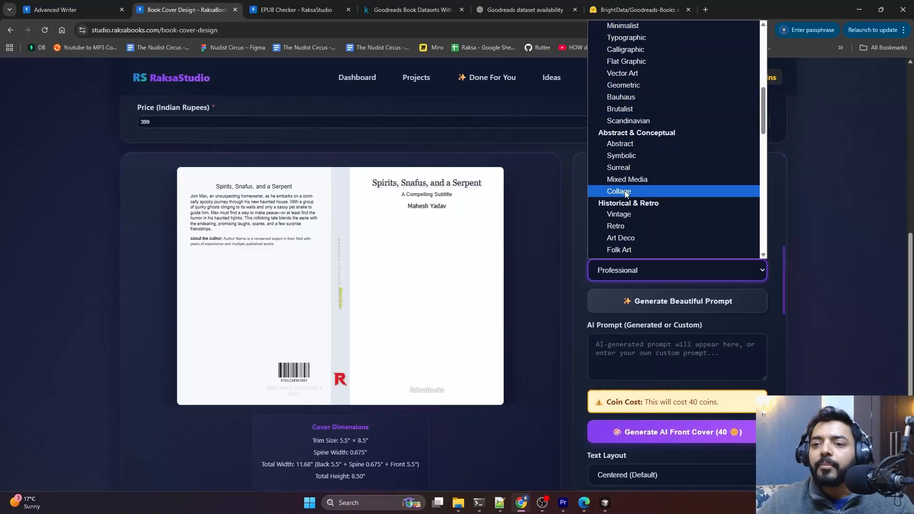
scroll(625, 226, "down", 2)
scroll(633, 230, "down", 4)
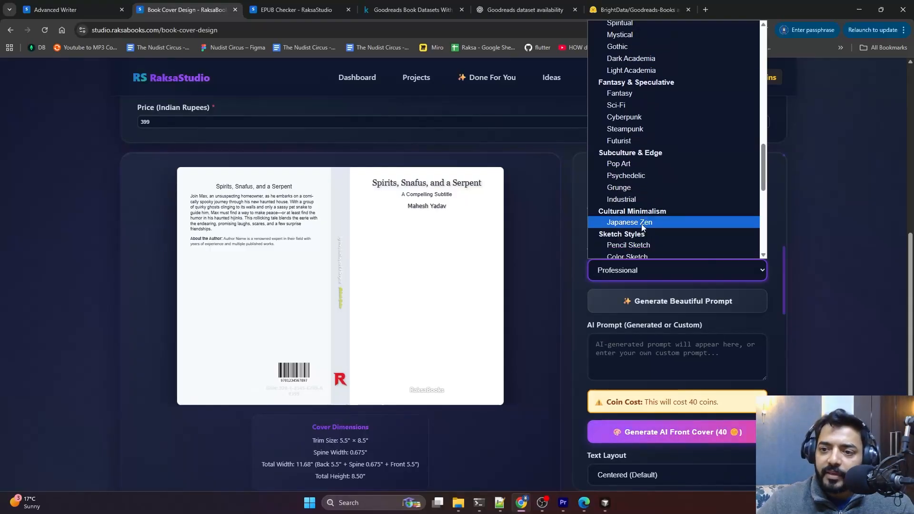
left_click(627, 164)
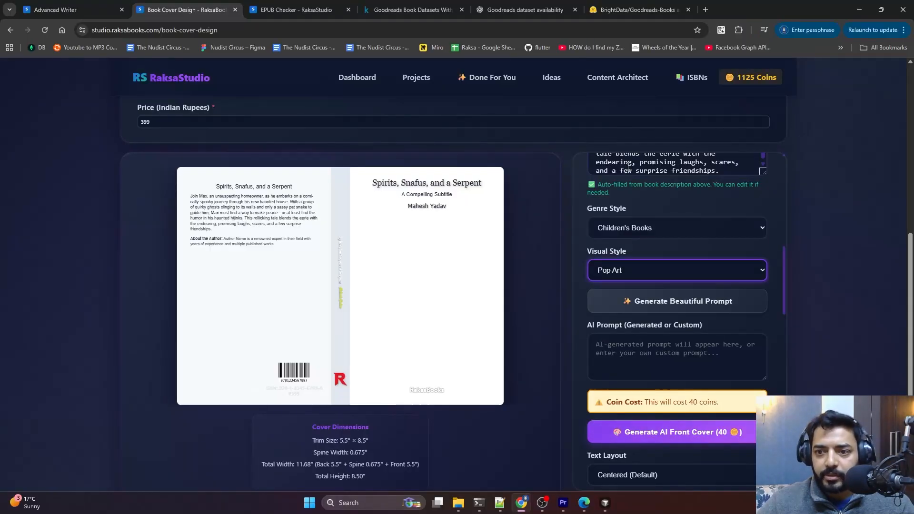
Generate an AI prompt for the front cover and read through its description of the scene.
left_click(720, 312)
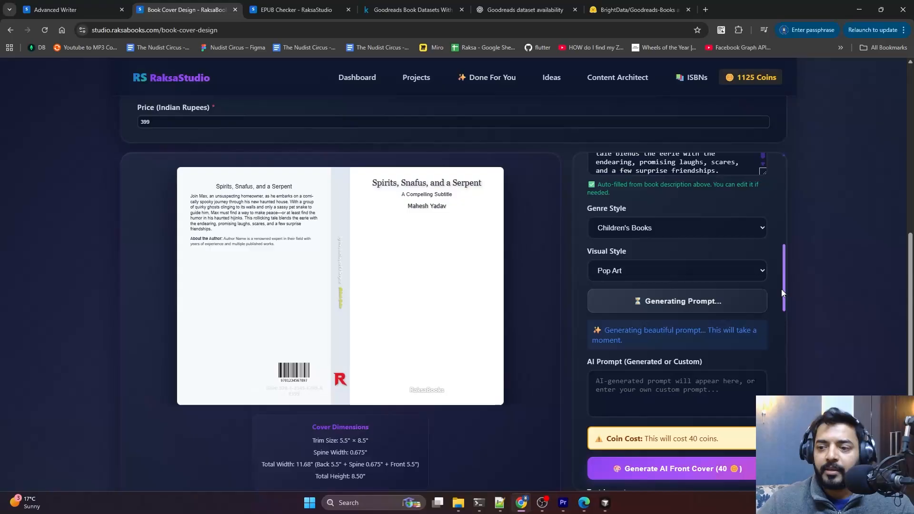
scroll(781, 290, "down", 2)
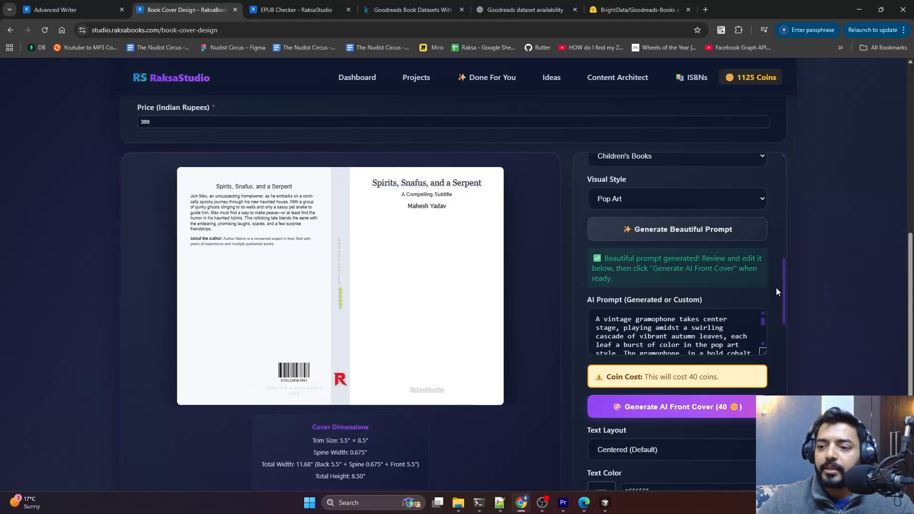
left_click_drag(783, 293, 785, 307)
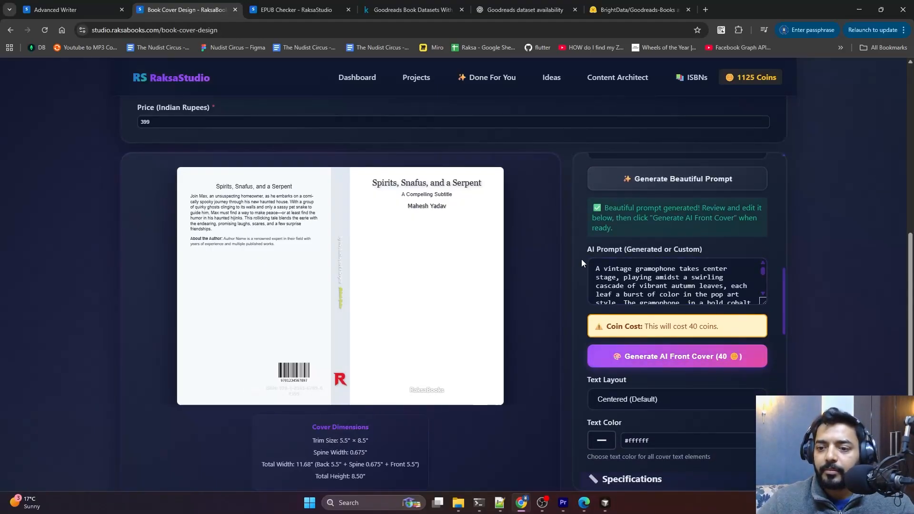
left_click_drag(596, 268, 690, 305)
scroll(690, 284, "up", 6)
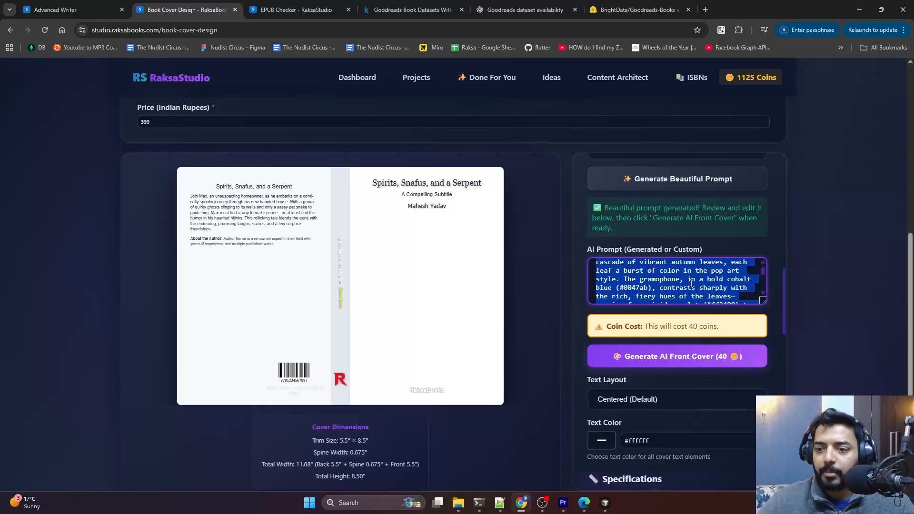
left_click(614, 276)
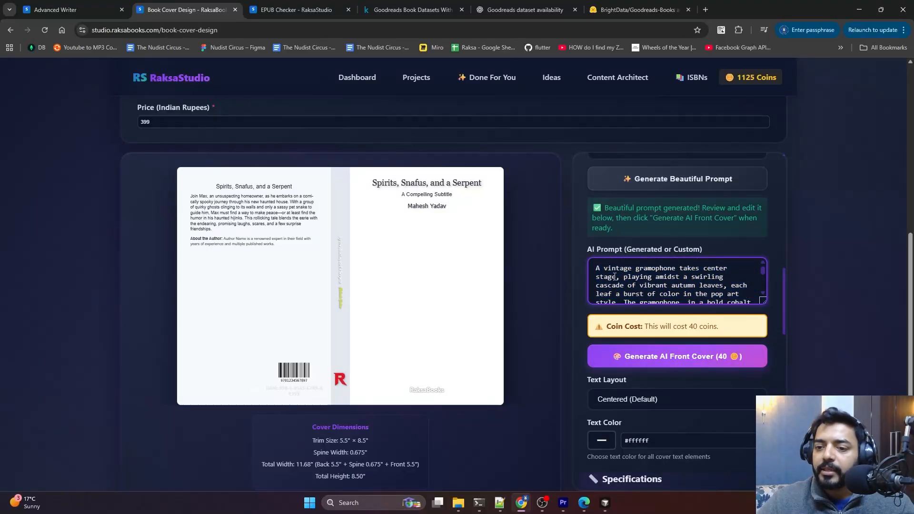
left_click_drag(624, 277, 725, 284)
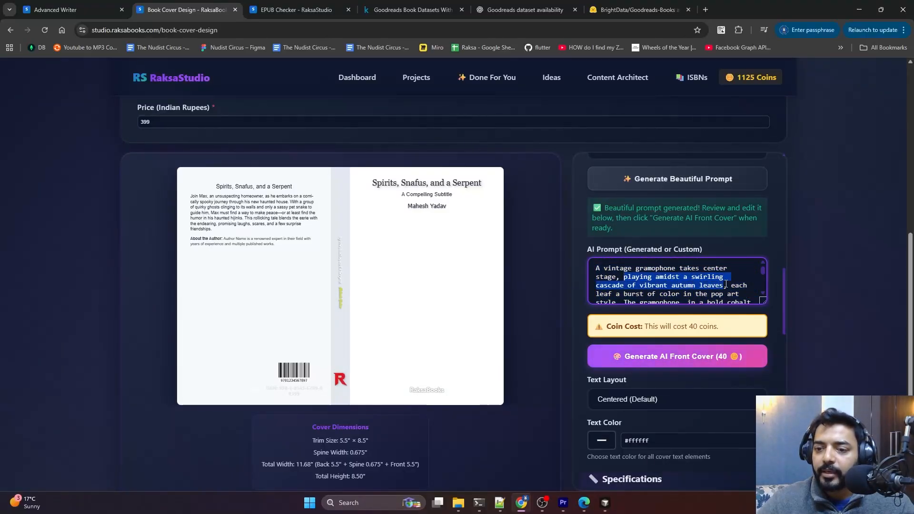
left_click(723, 285)
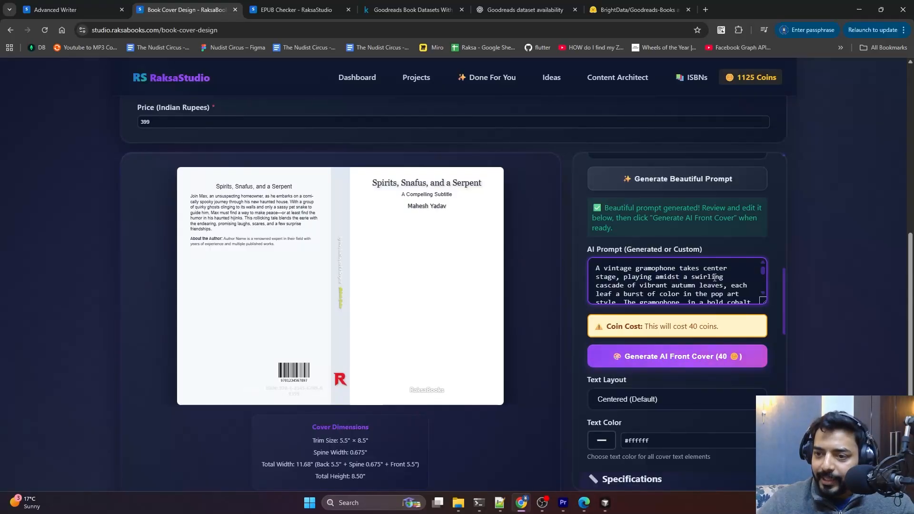
Generate the front cover's AI prompt again and review the imagery described in the new version.
scroll(714, 278, "up", 2)
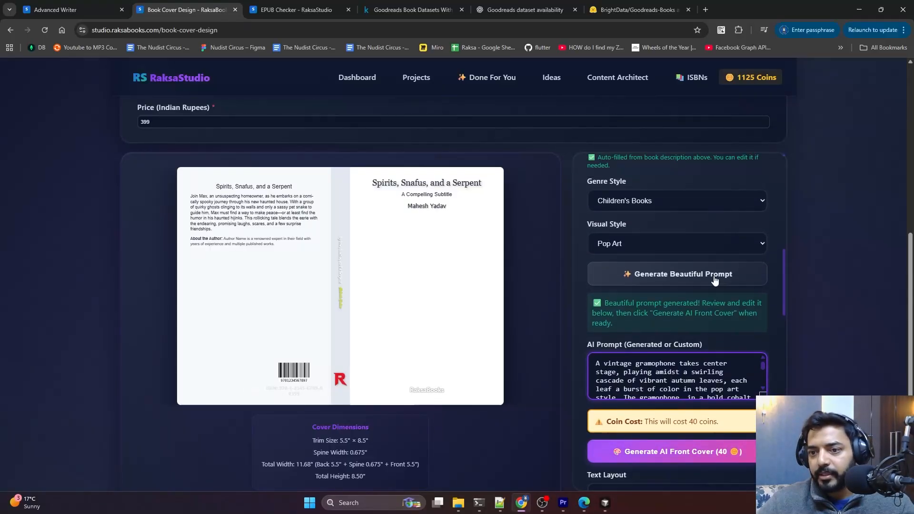
left_click(667, 277)
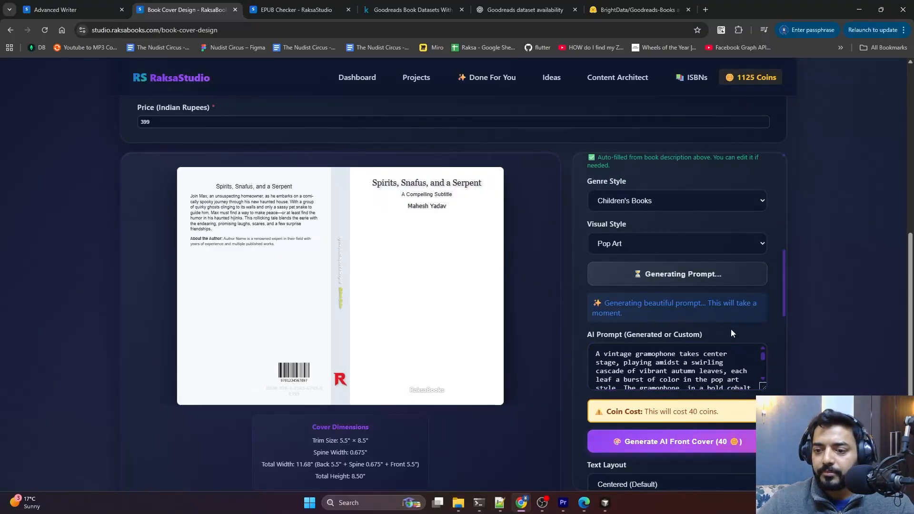
left_click_drag(596, 353, 735, 388)
scroll(733, 353, "up", 4)
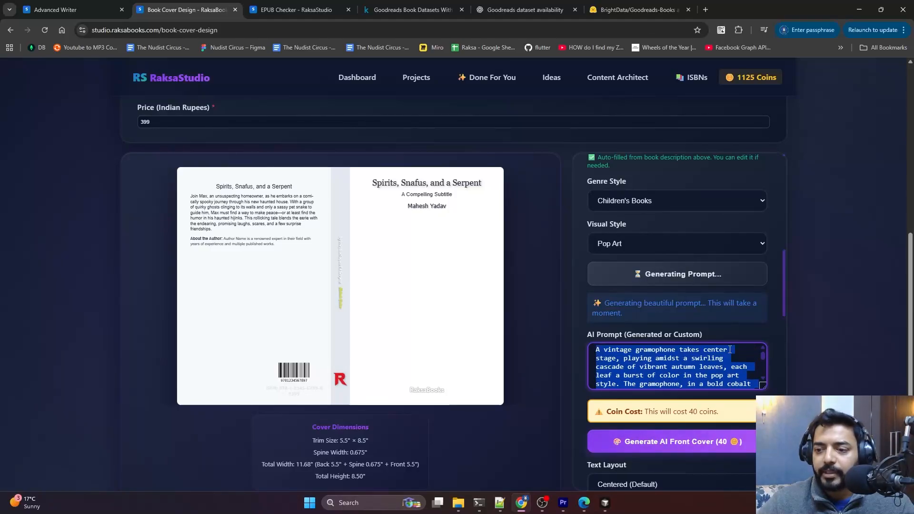
scroll(729, 349, "up", 2)
scroll(821, 381, "down", 2)
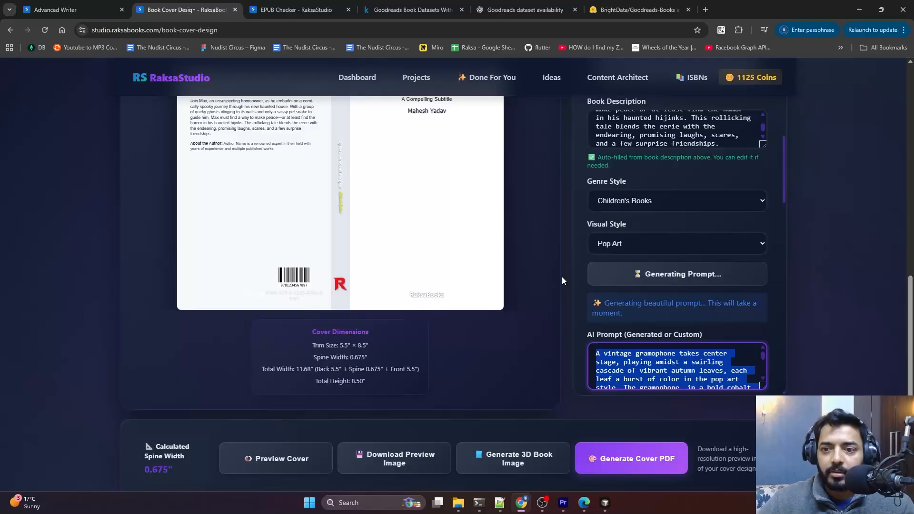
scroll(561, 280, "up", 2)
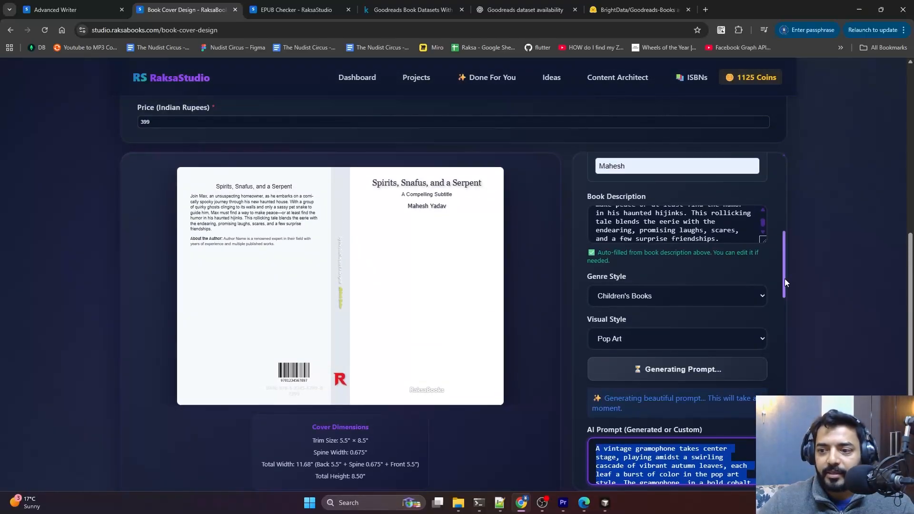
left_click_drag(785, 282, 784, 316)
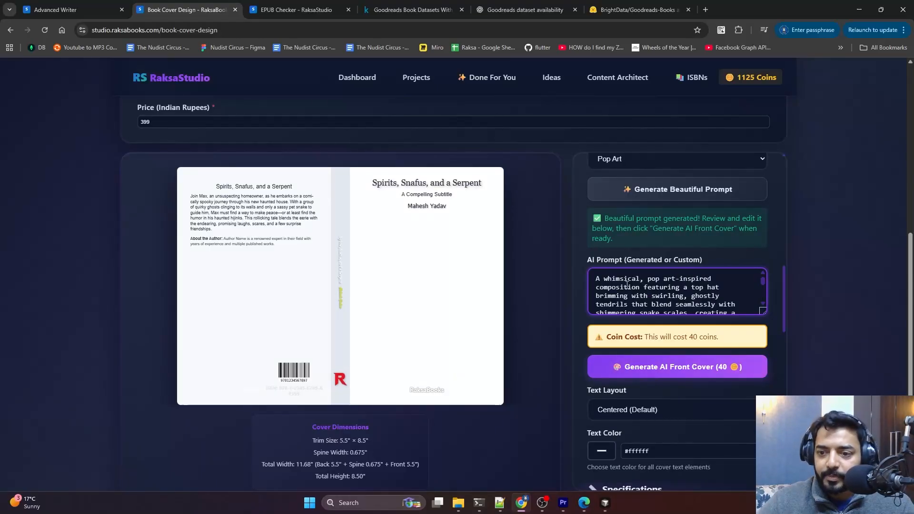
left_click_drag(644, 287, 720, 296)
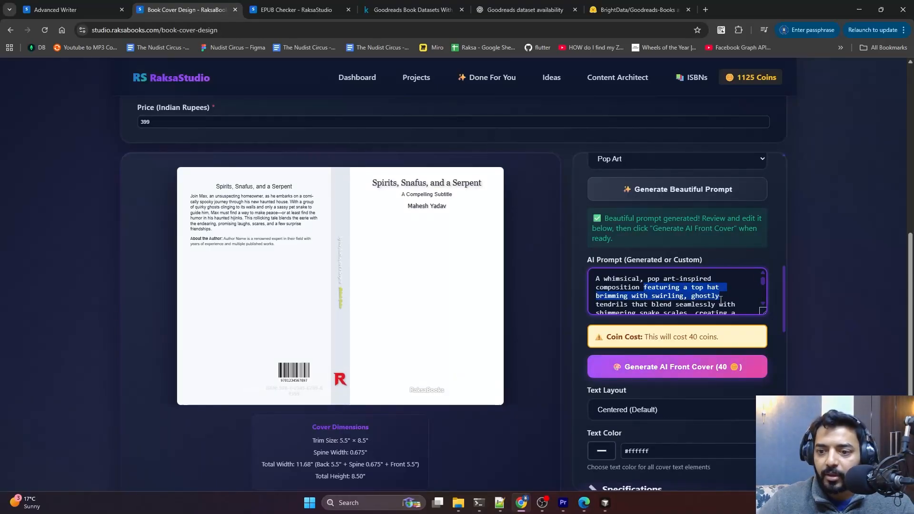
double_click(666, 296)
double_click(704, 296)
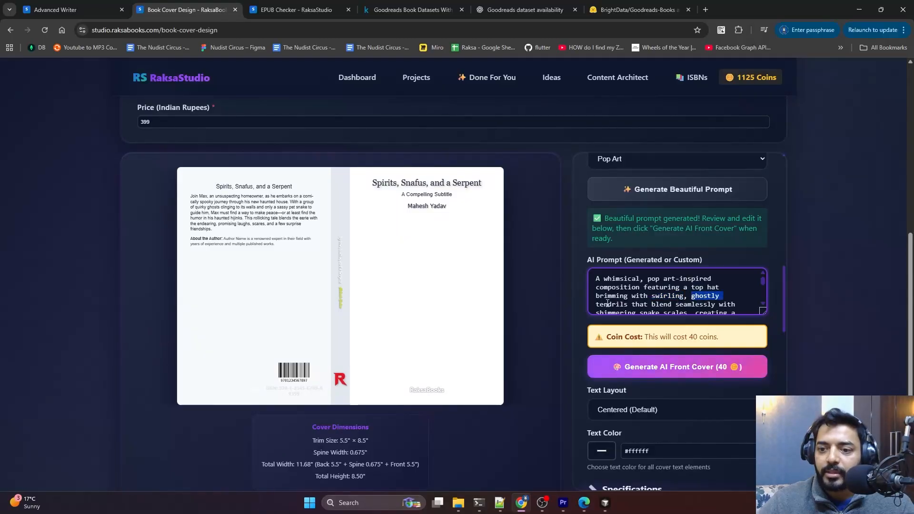
Review the generated Pop Art prompt, generate the AI front cover from it, and view the resulting artwork.
scroll(761, 307, "down", 2)
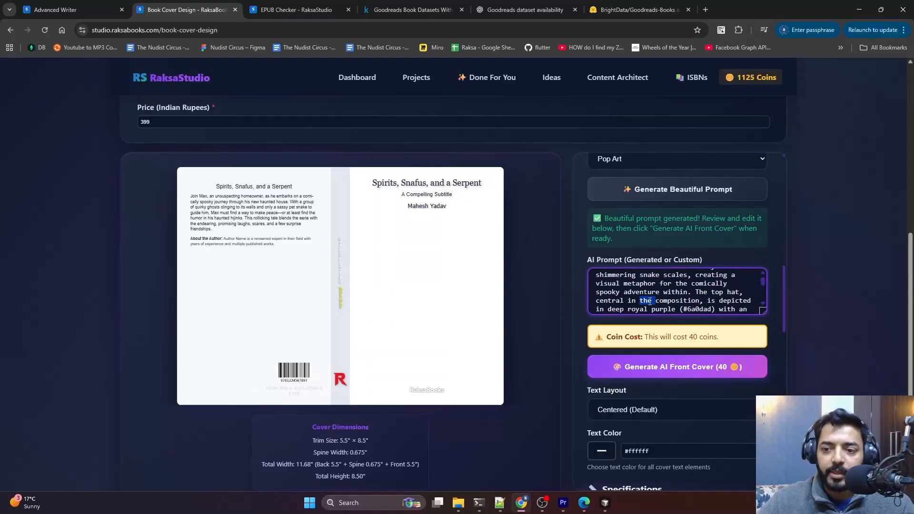
key("ctrl+a")
scroll(650, 300, "up", 2)
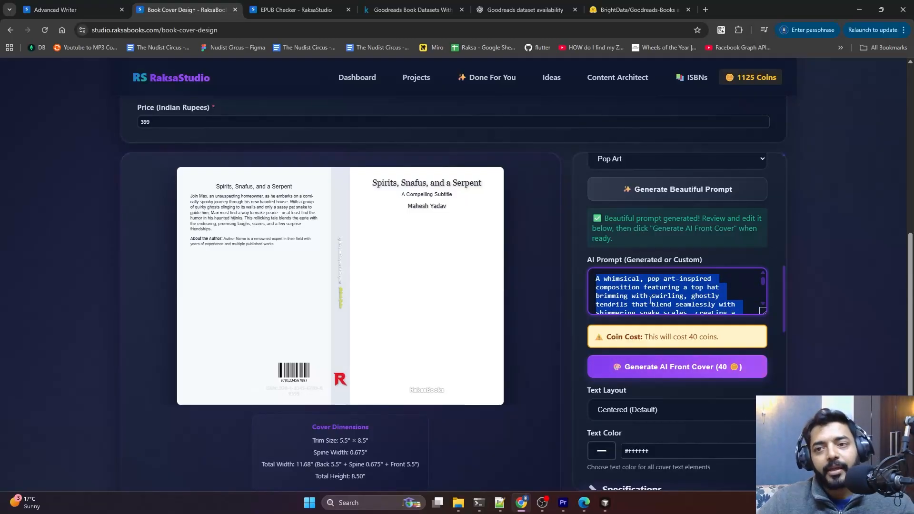
left_click(668, 373)
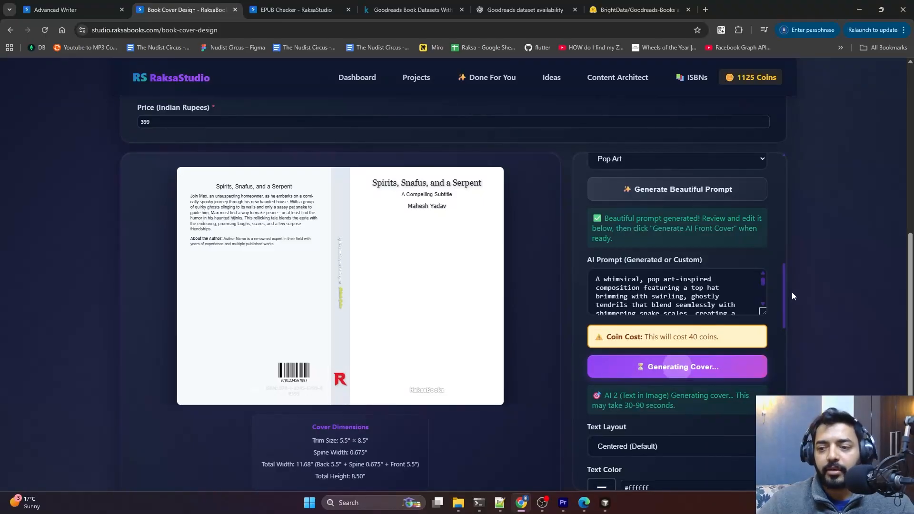
left_click_drag(784, 296, 782, 332)
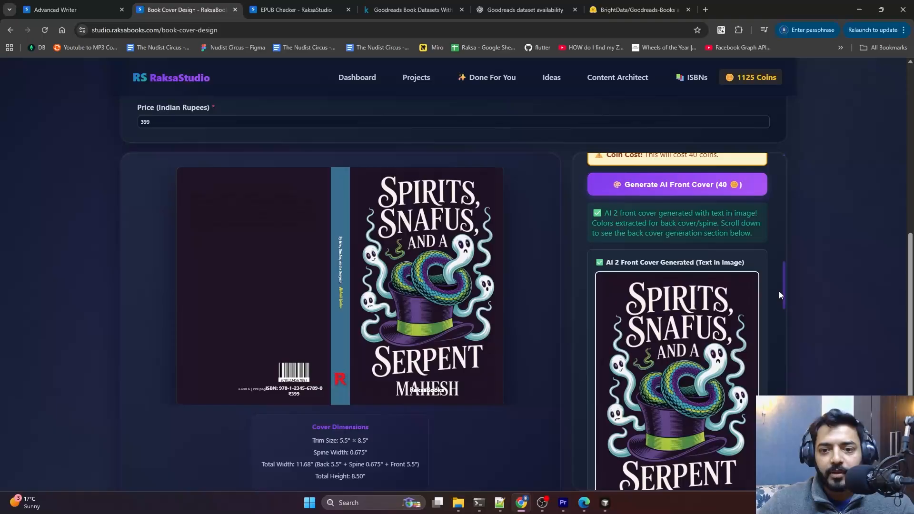
left_click_drag(781, 288, 783, 300)
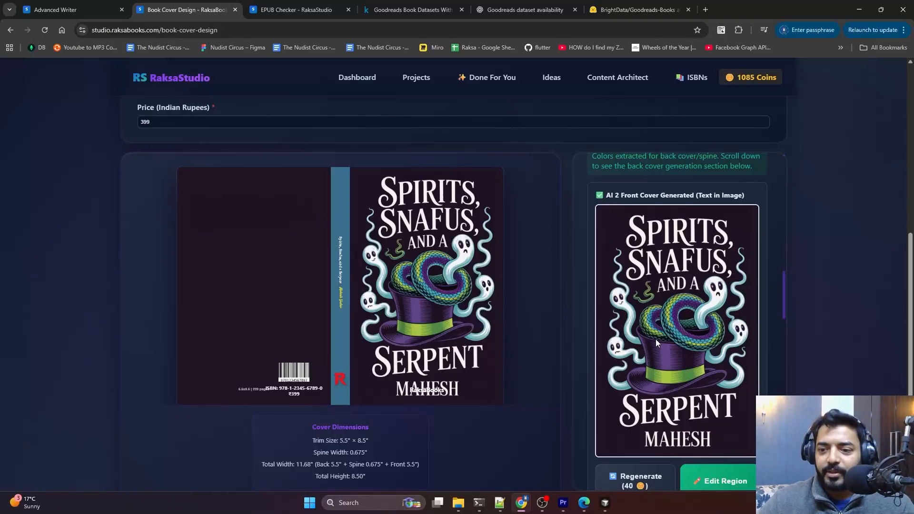
Generate the AI back cover with the default prompt and view the resulting artwork.
scroll(662, 339, "down", 6)
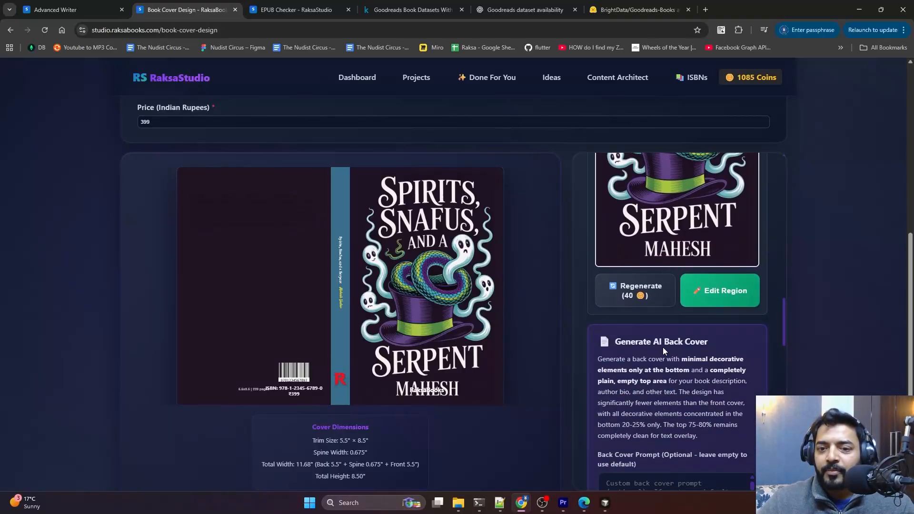
scroll(662, 350, "down", 2)
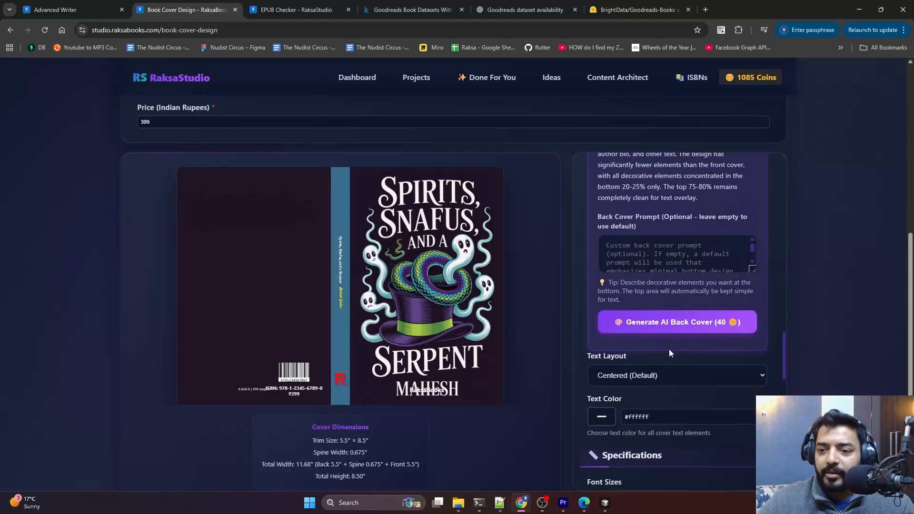
left_click(672, 324)
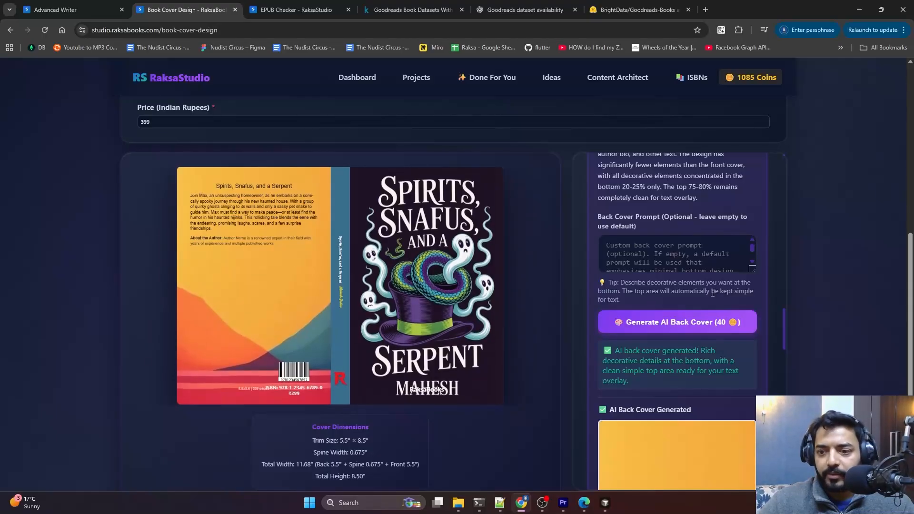
scroll(714, 300, "down", 1)
scroll(713, 301, "down", 2)
scroll(711, 304, "down", 4)
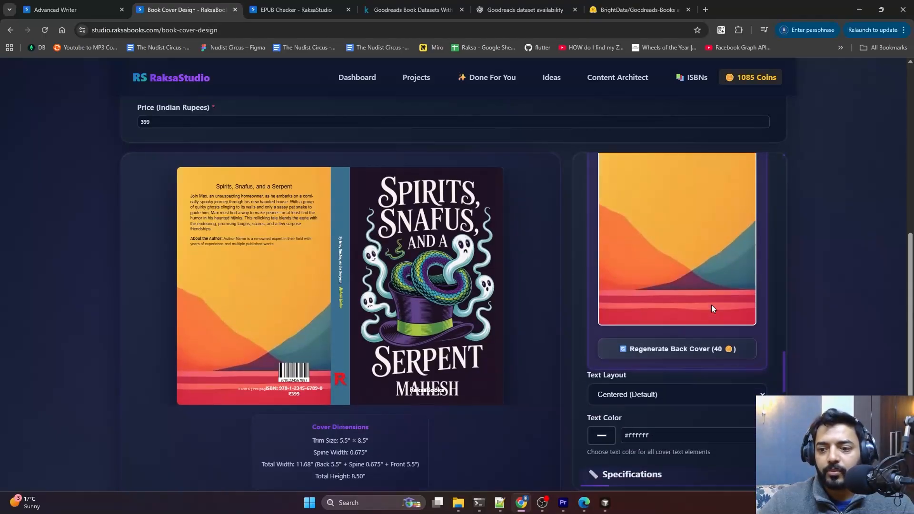
Set the spine title's font size to XXXL and the spine author's font size to XL.
scroll(710, 304, "down", 4)
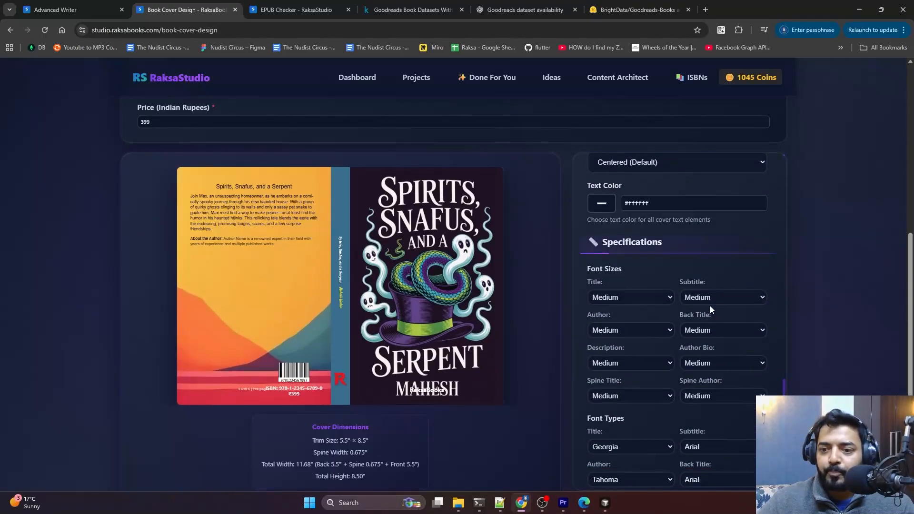
scroll(709, 307, "down", 2)
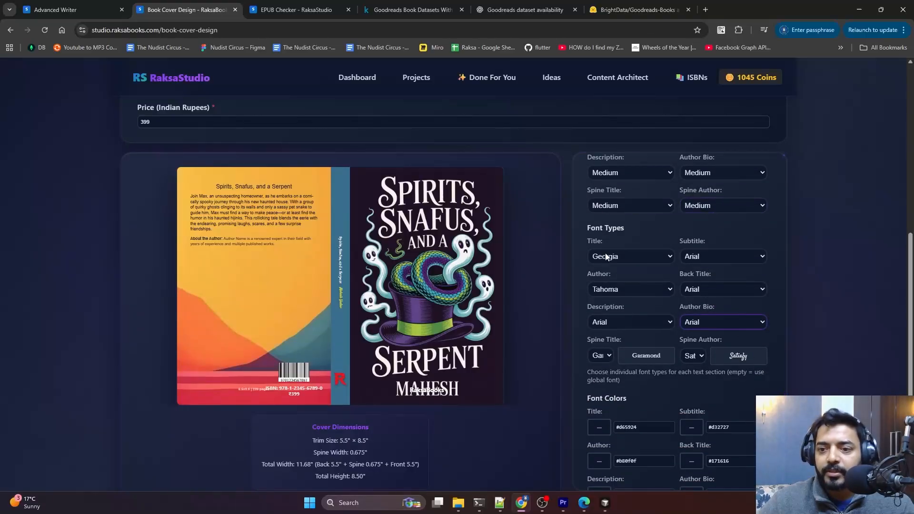
scroll(650, 236, "up", 3)
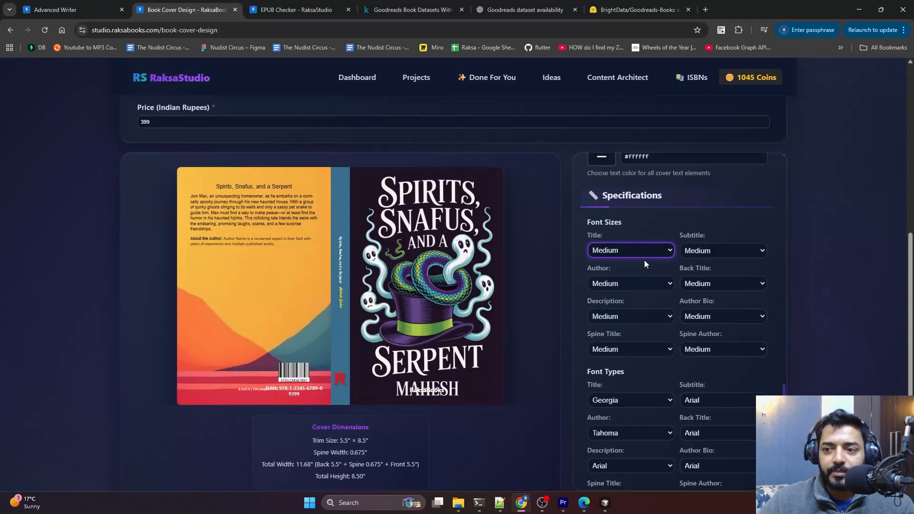
scroll(644, 260, "up", 5)
scroll(833, 244, "up", 8)
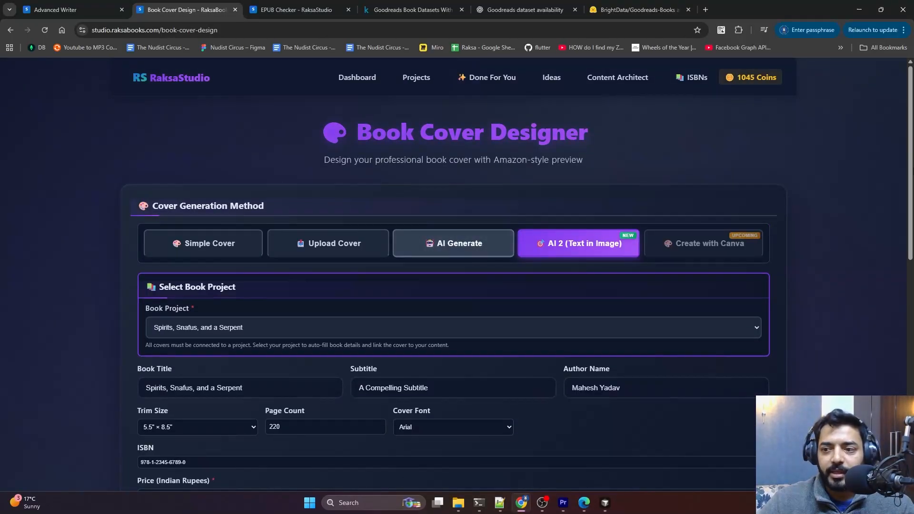
left_click_drag(909, 192, 893, 376)
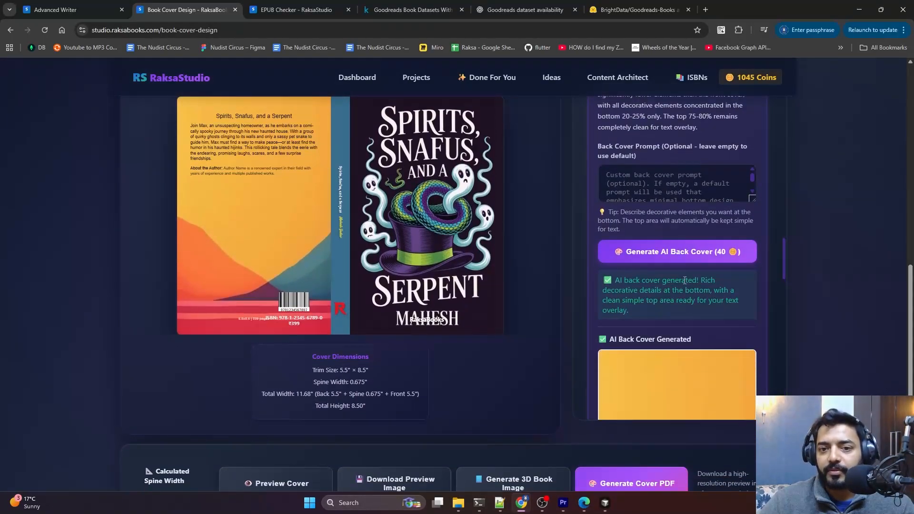
scroll(684, 288, "down", 10)
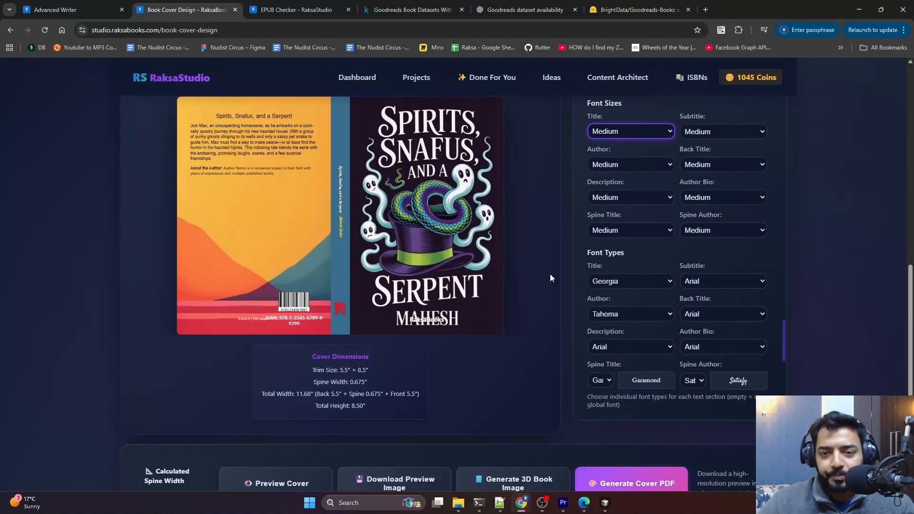
scroll(530, 276, "up", 2)
left_click(619, 327)
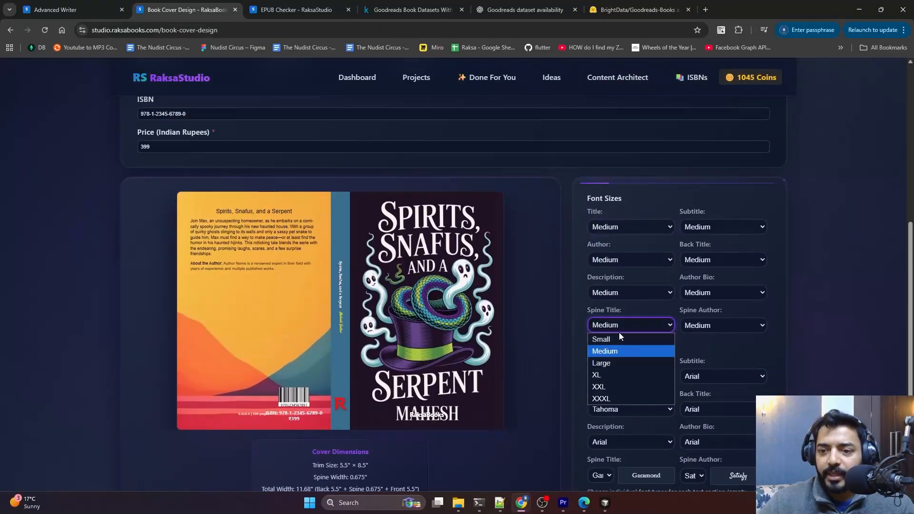
left_click(608, 399)
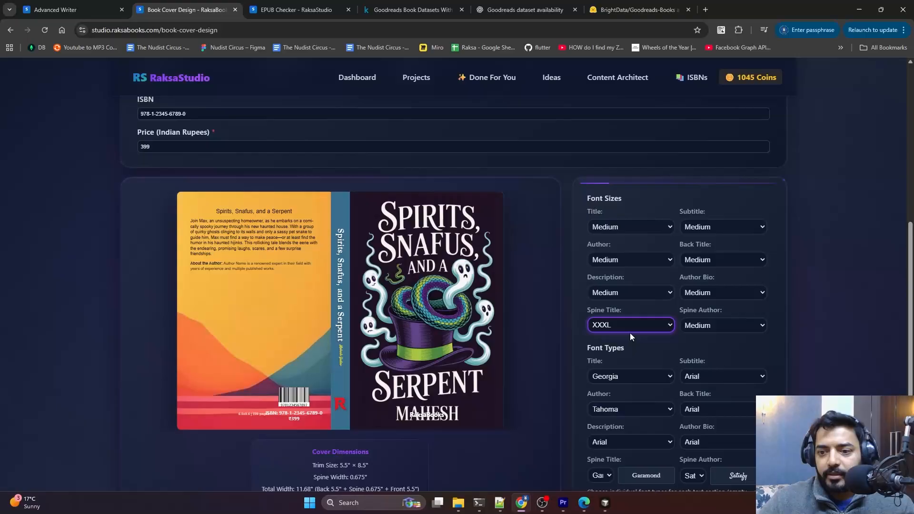
left_click(716, 325)
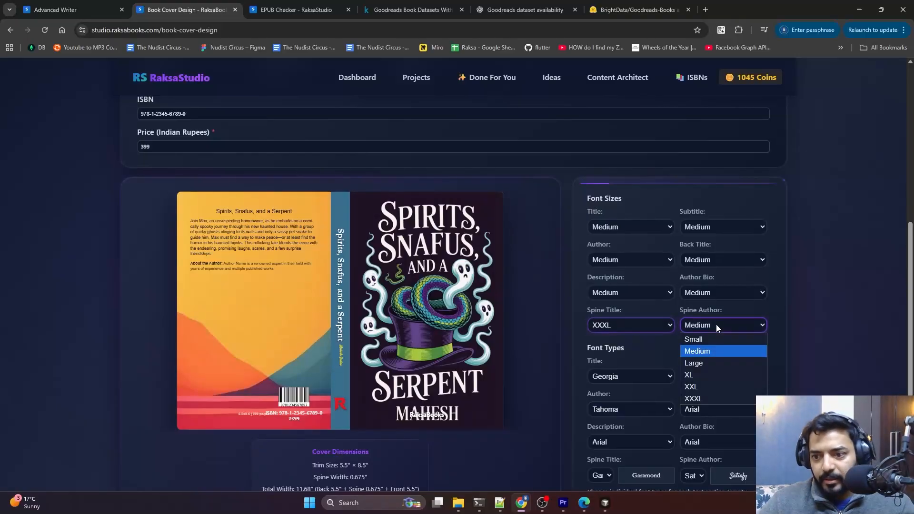
left_click(693, 374)
Remove the surname from the author name so only the first name remains.
scroll(638, 182, "up", 3)
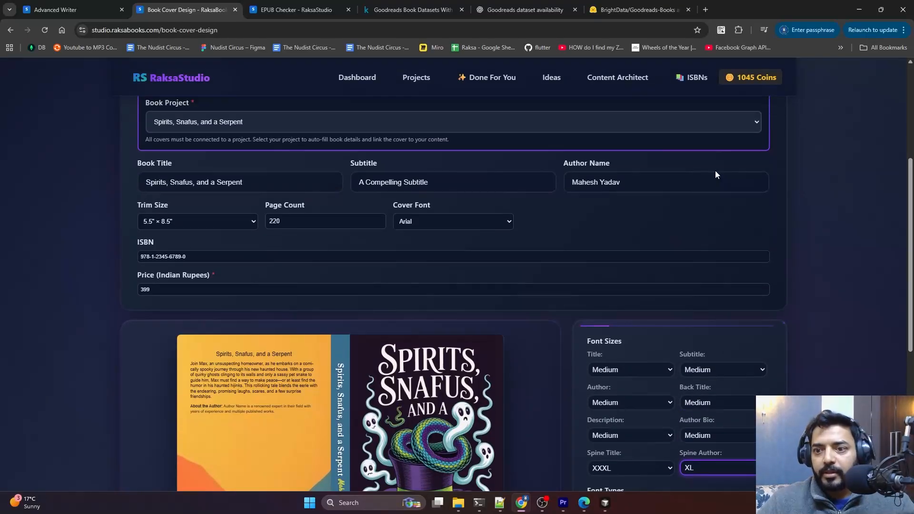
double_click(607, 182)
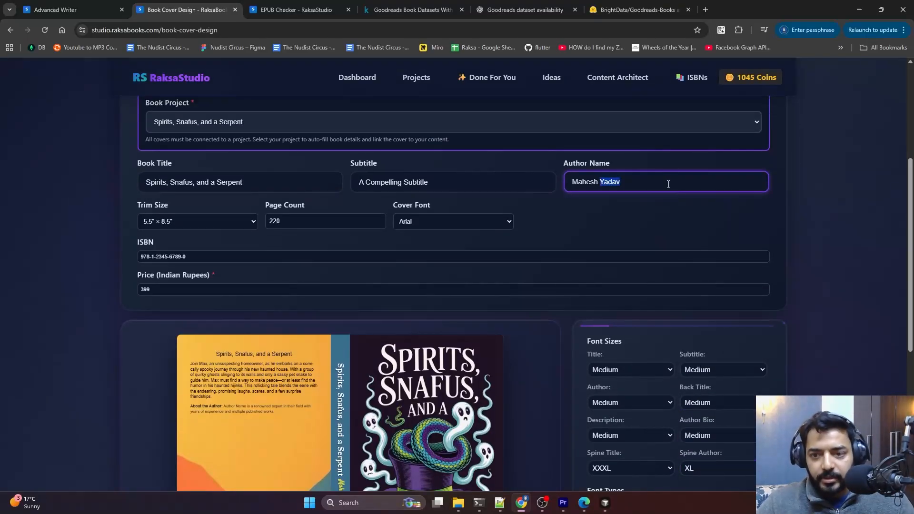
key("BackSpace")
left_click(707, 240)
Change the spine author's font colour to near-black #1d1d16.
scroll(706, 241, "down", 5)
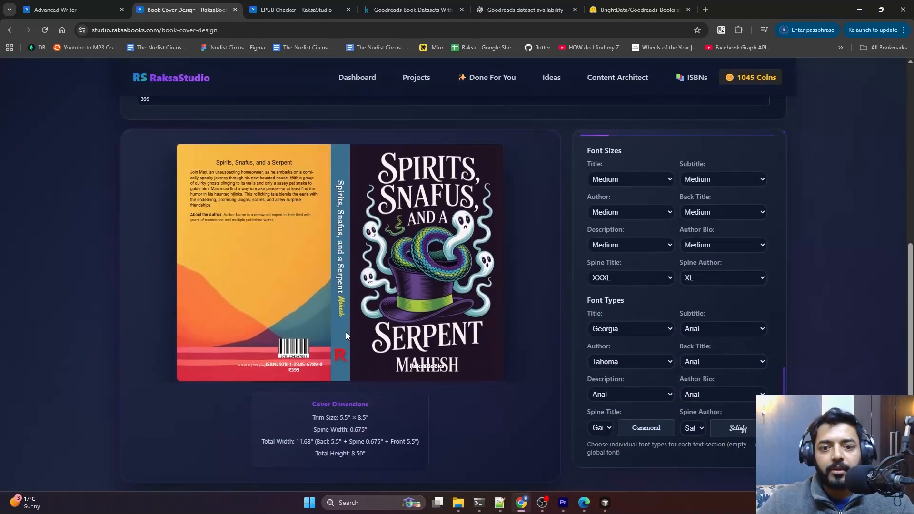
scroll(712, 270, "down", 4)
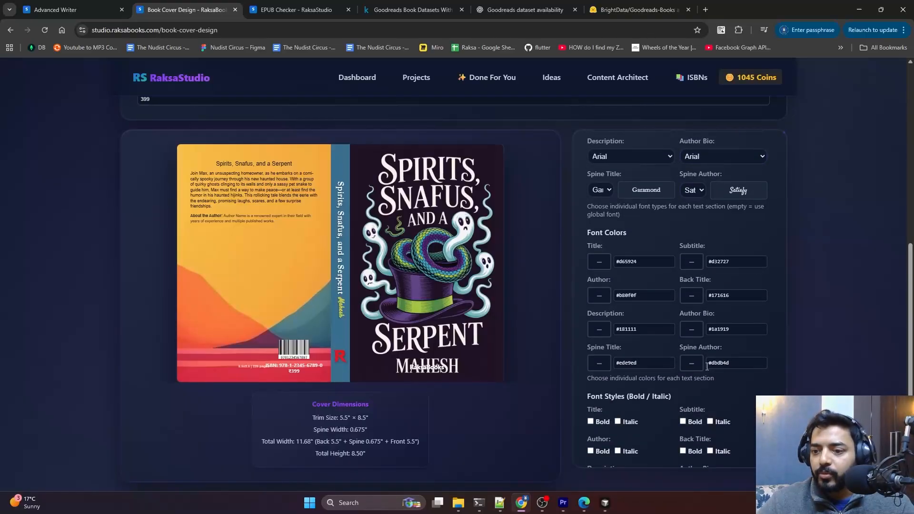
left_click(691, 364)
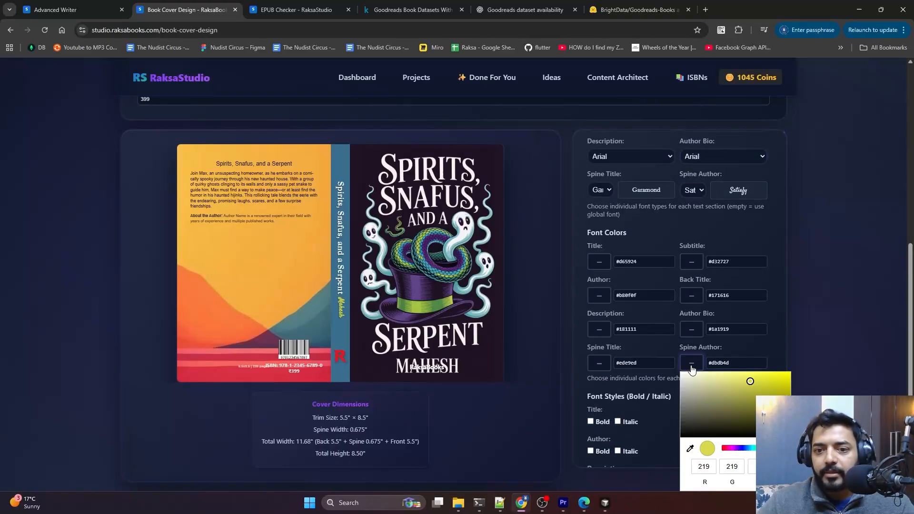
left_click(718, 435)
left_click(844, 382)
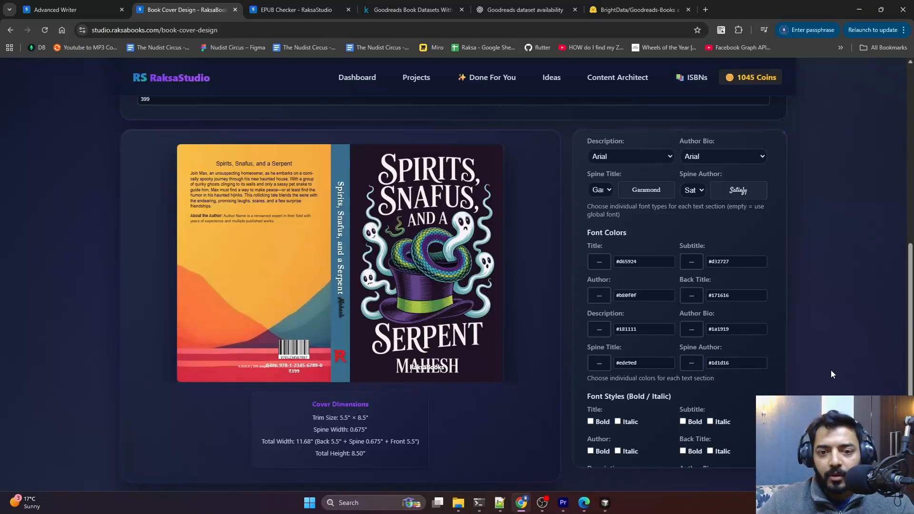
Try magenta #eb2deb and a darker purple #9f0f9f as the spine title's font colour.
left_click(600, 365)
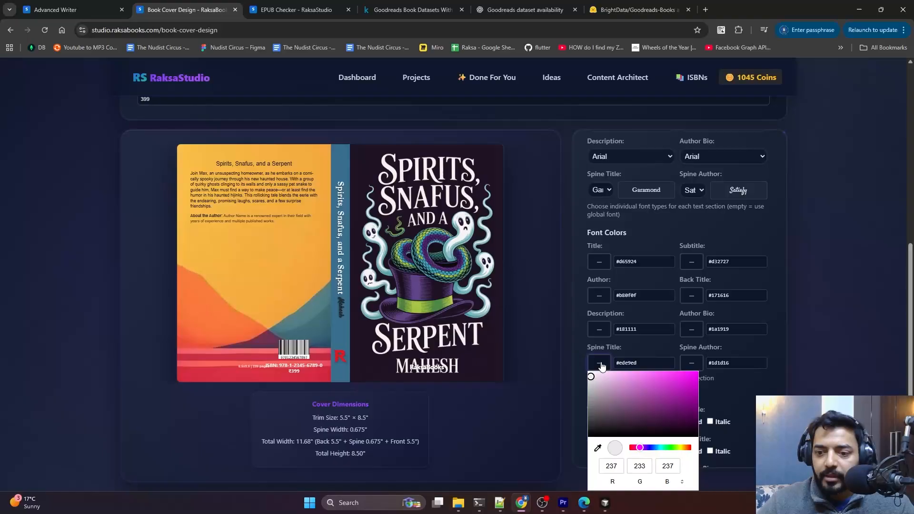
left_click(677, 376)
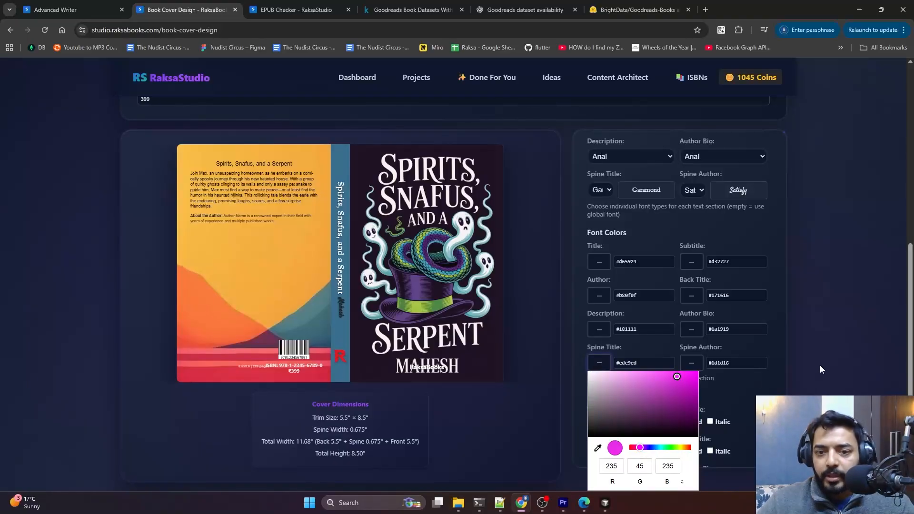
left_click(825, 363)
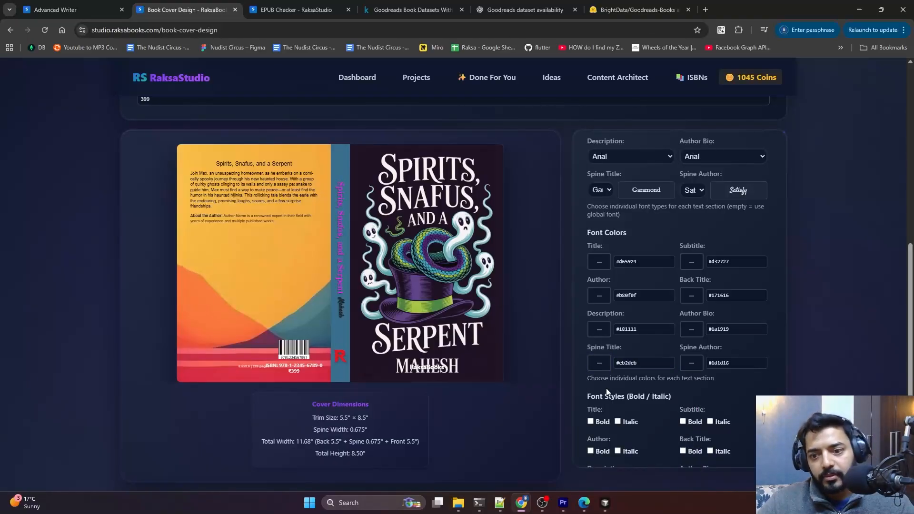
left_click(601, 366)
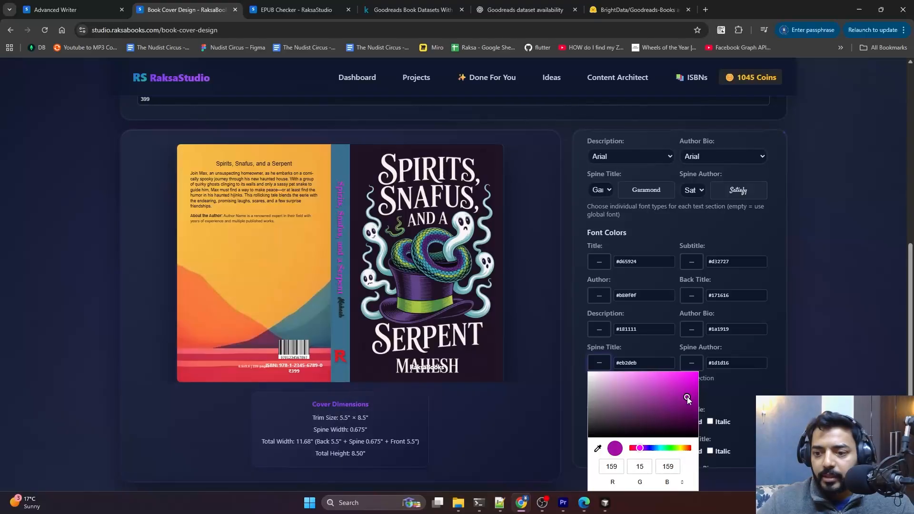
left_click(823, 364)
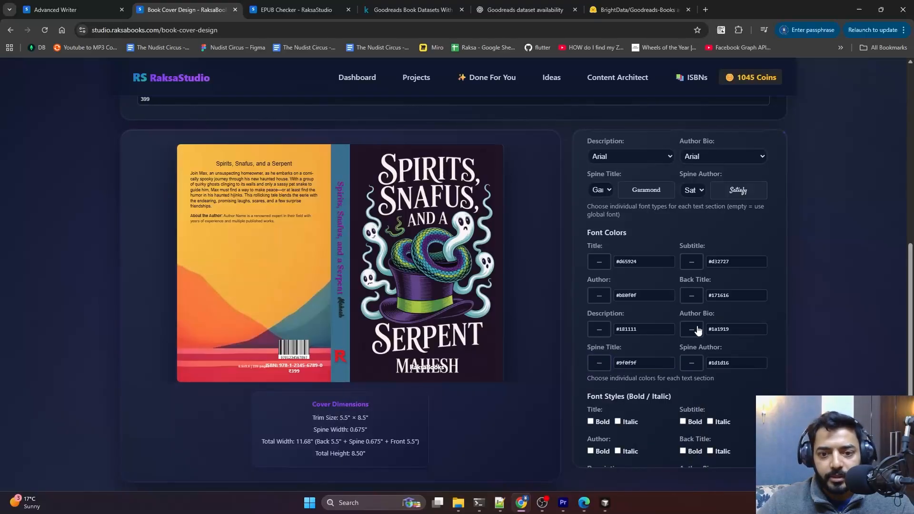
Set the spine title's font colour to pale lilac #e0cde0.
left_click(598, 363)
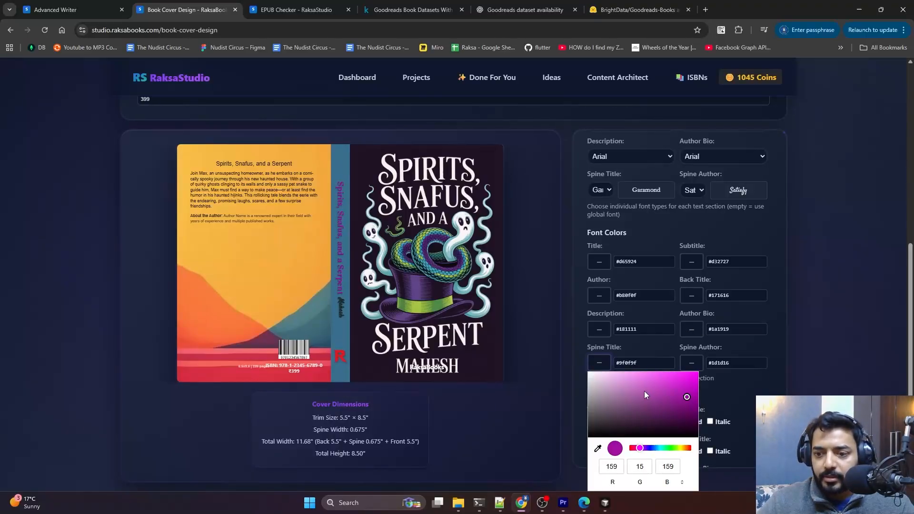
left_click(601, 379)
left_click(812, 366)
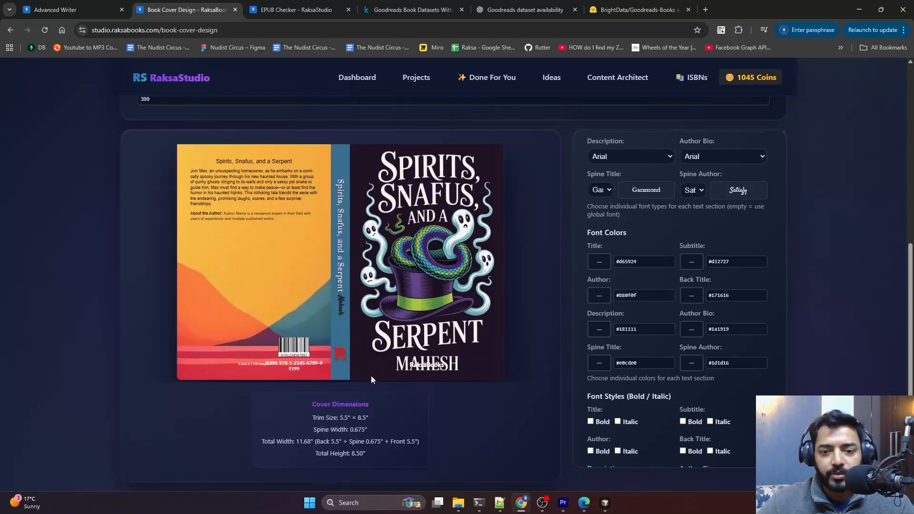
Look through the font settings and check which fonts are offered for the back cover title.
scroll(496, 319, "up", 1)
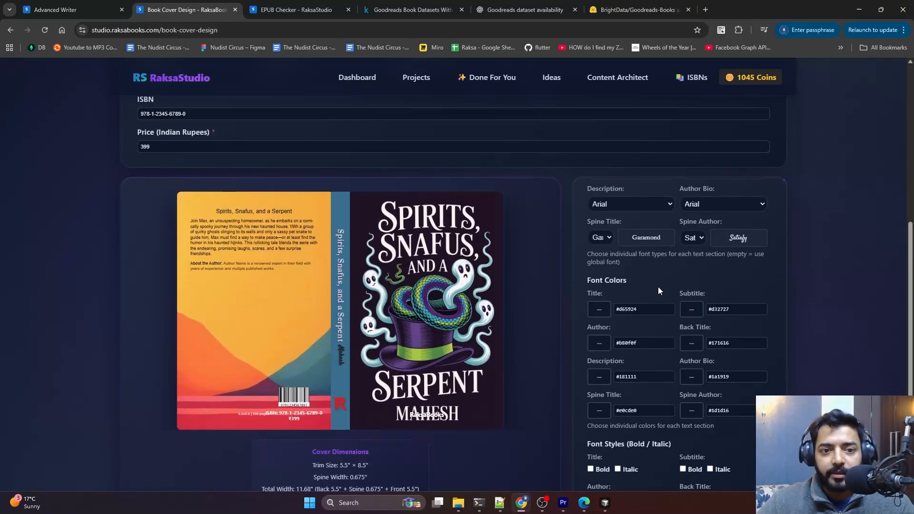
scroll(668, 287, "down", 4)
scroll(667, 289, "up", 6)
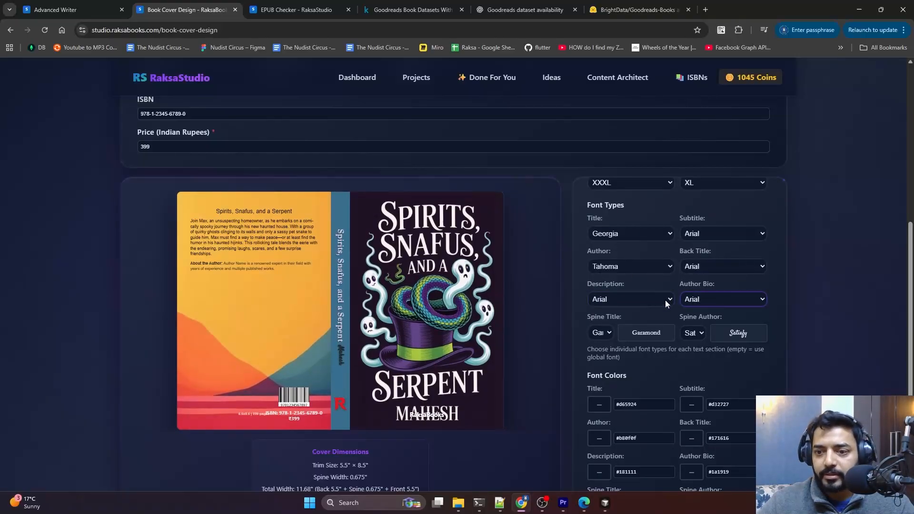
left_click(696, 269)
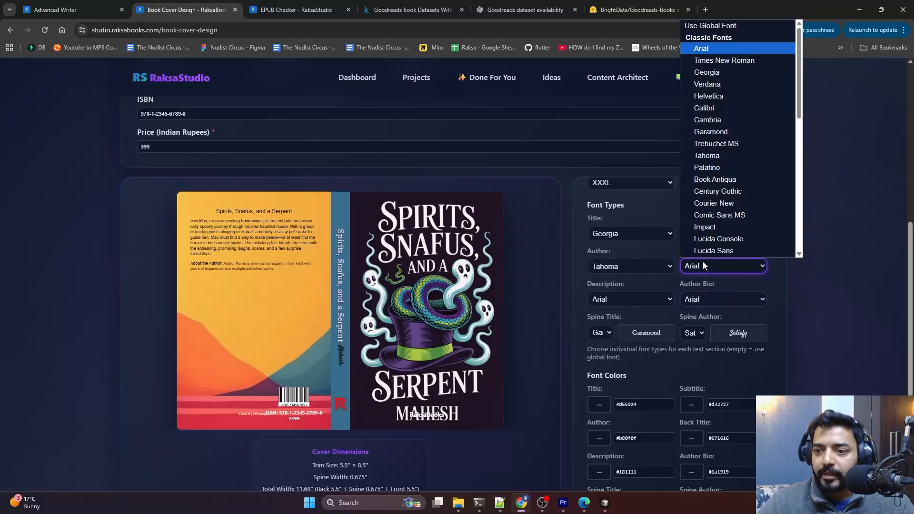
left_click(764, 272)
scroll(737, 276, "up", 4)
scroll(713, 337, "down", 2)
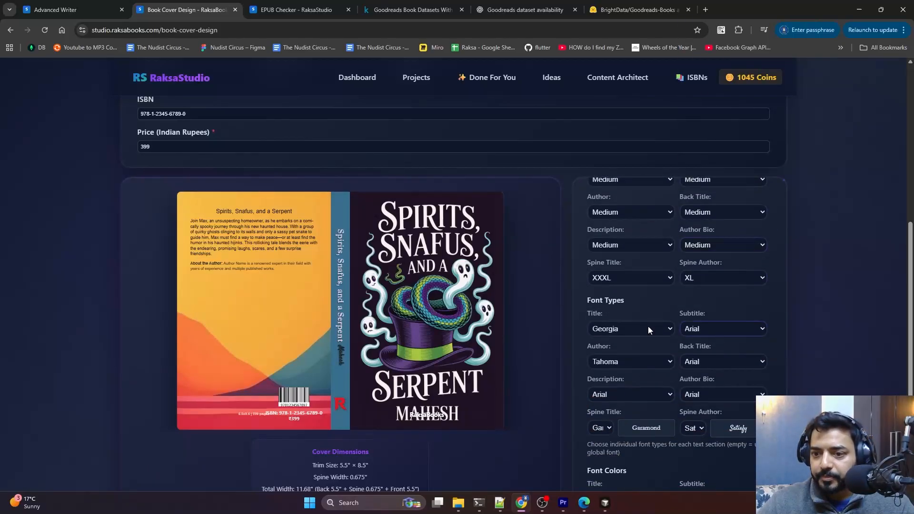
Set the back title's font size to XL.
scroll(713, 260, "up", 1)
left_click(699, 261)
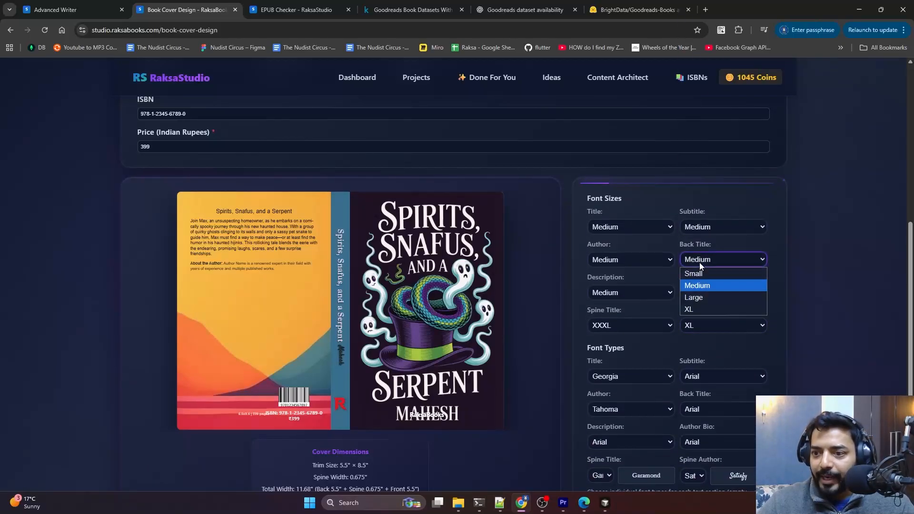
left_click(704, 309)
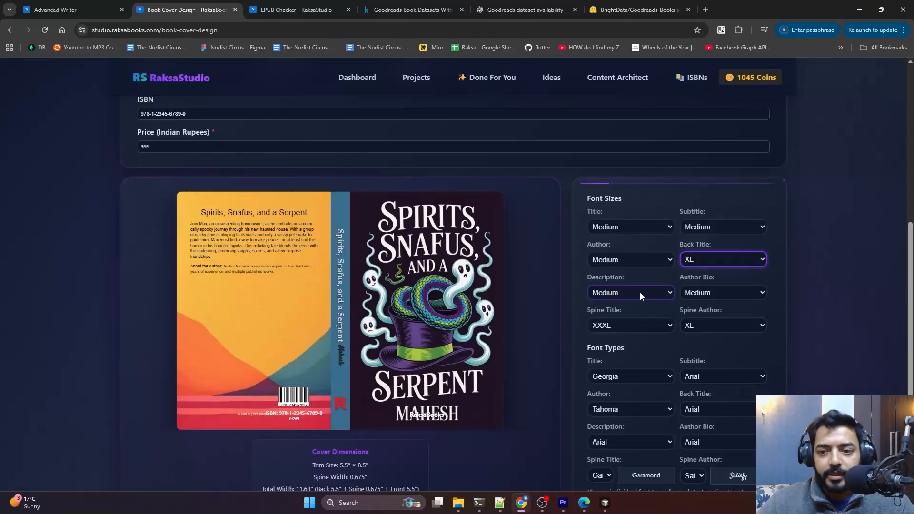
Try the XL and Large font sizes for the back cover description and return it to Medium.
left_click(640, 293)
left_click(621, 342)
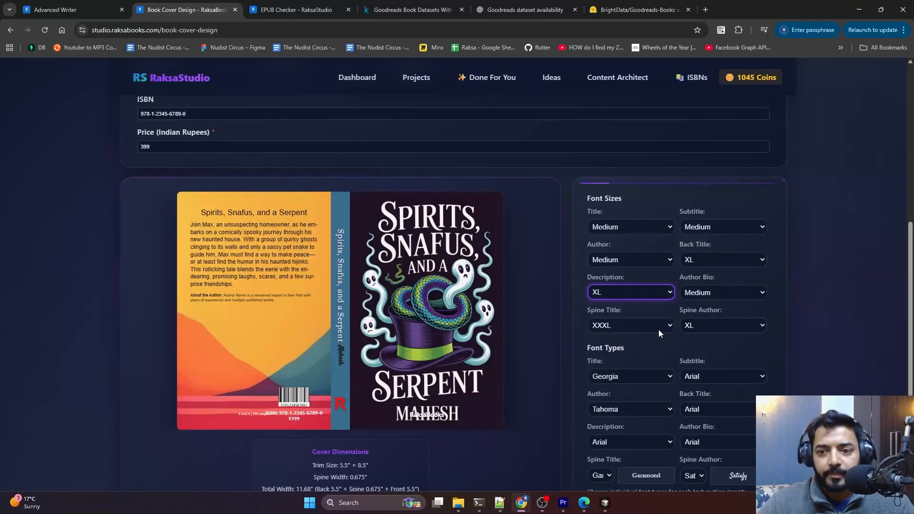
left_click(628, 293)
left_click(610, 326)
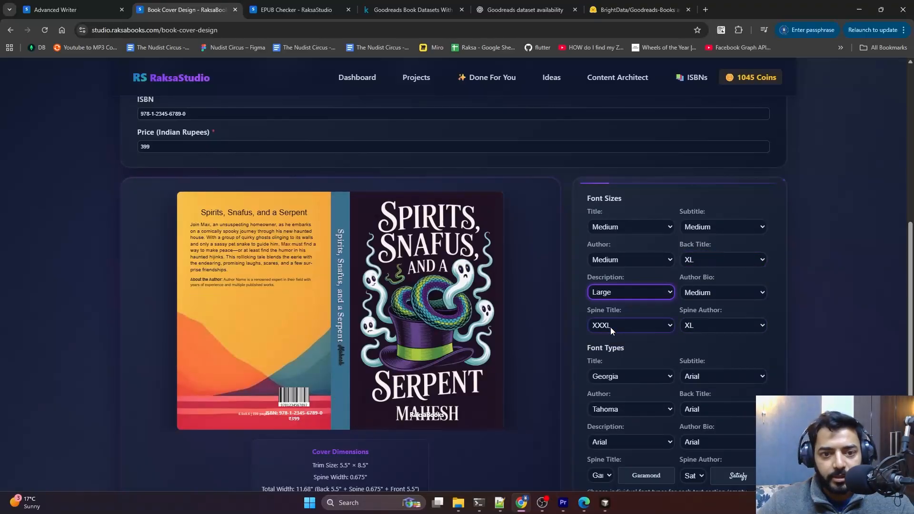
left_click(614, 293)
left_click(612, 316)
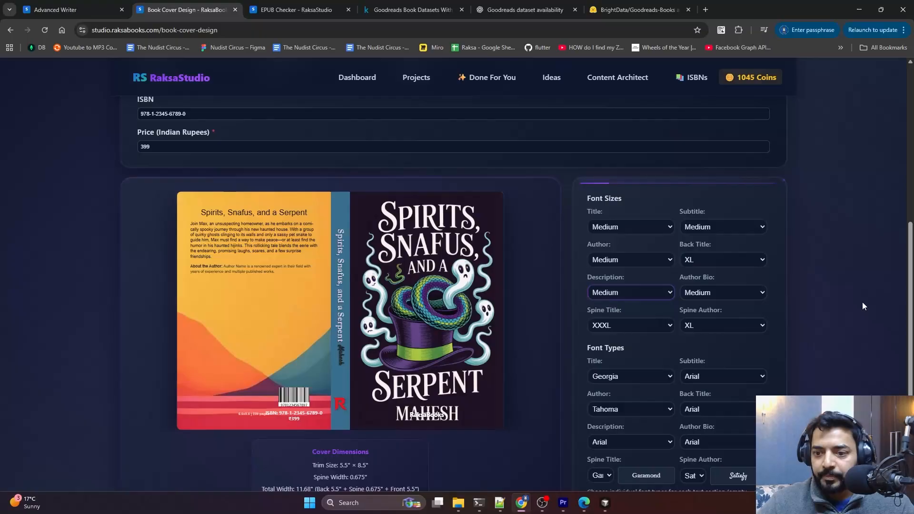
Download the cover preview as a PNG to the Downloads folder and open it to inspect the full cover.
scroll(695, 324, "down", 4)
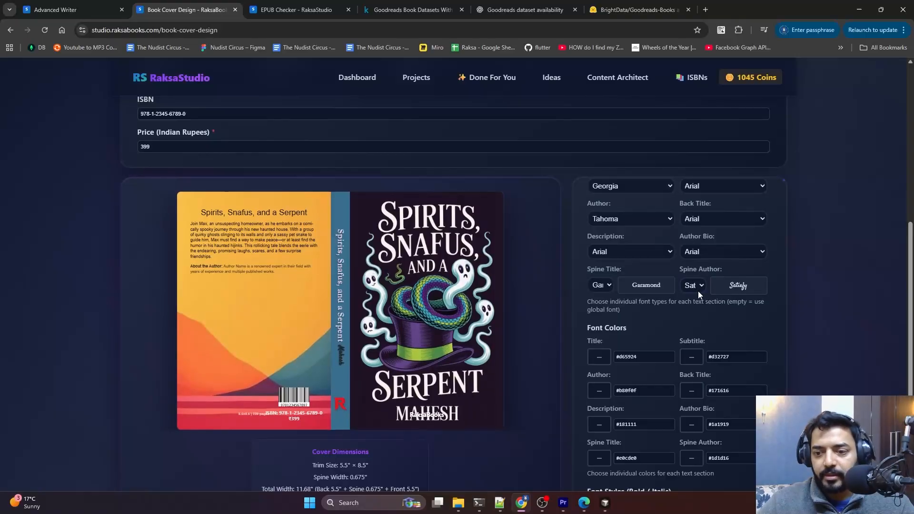
scroll(698, 291, "down", 5)
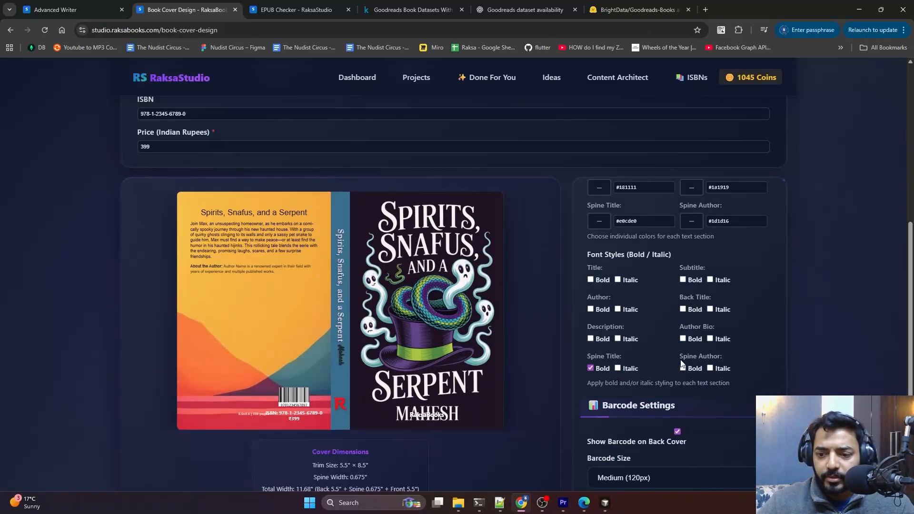
scroll(693, 353, "down", 3)
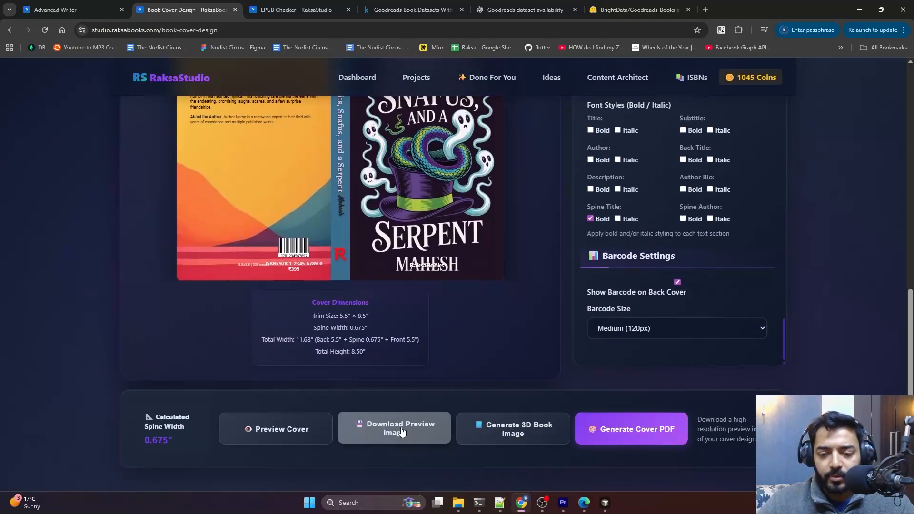
left_click(414, 431)
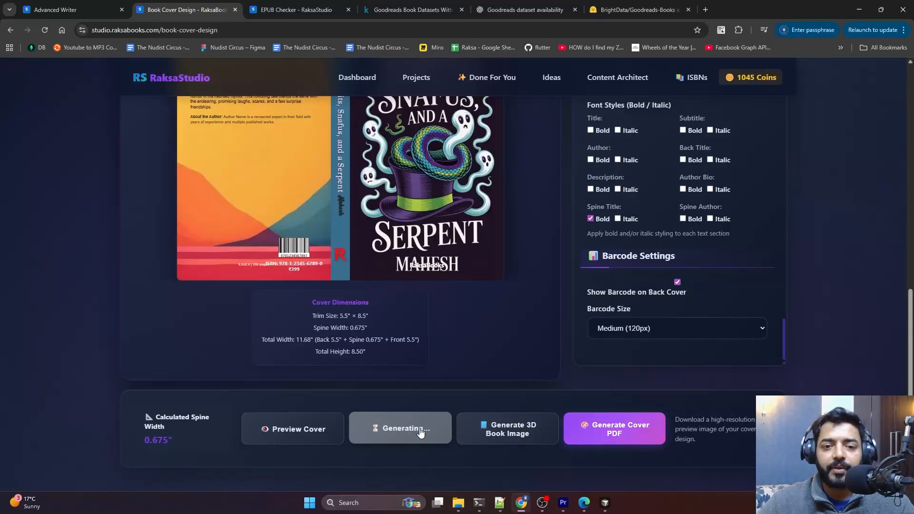
scroll(502, 364, "up", 1)
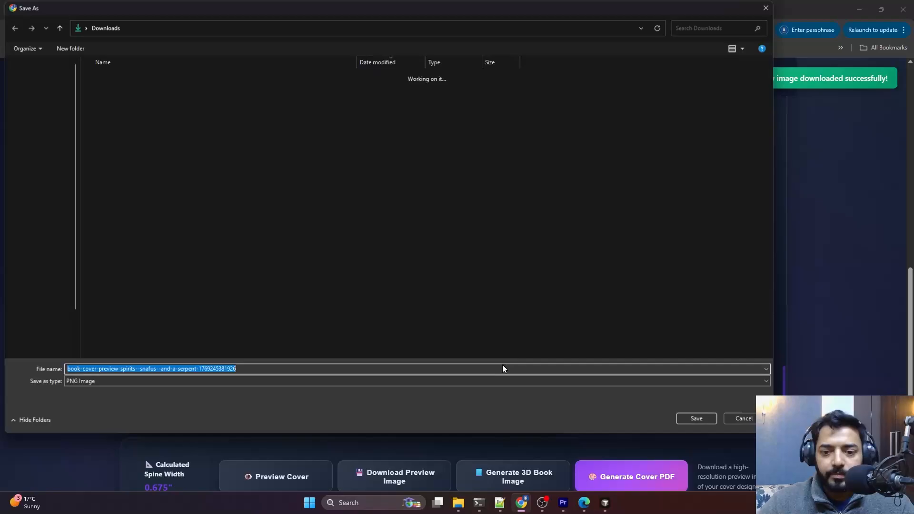
left_click(696, 419)
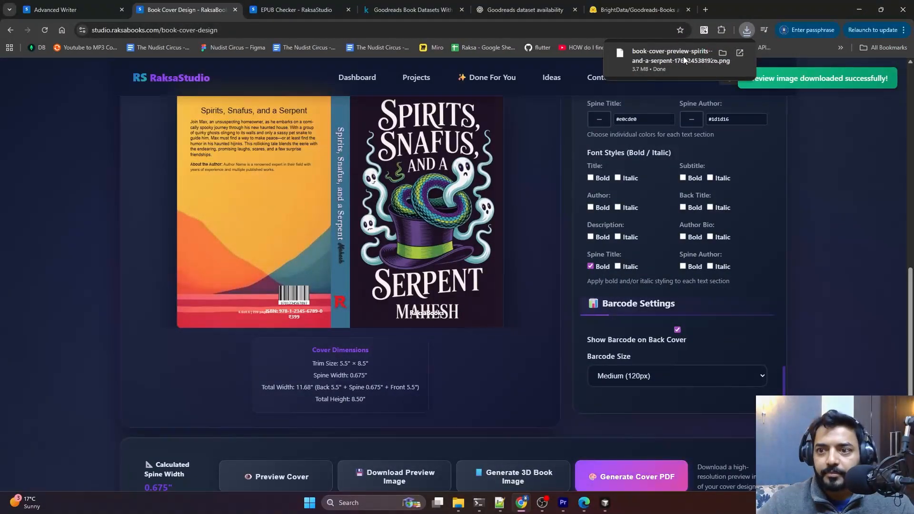
left_click(684, 56)
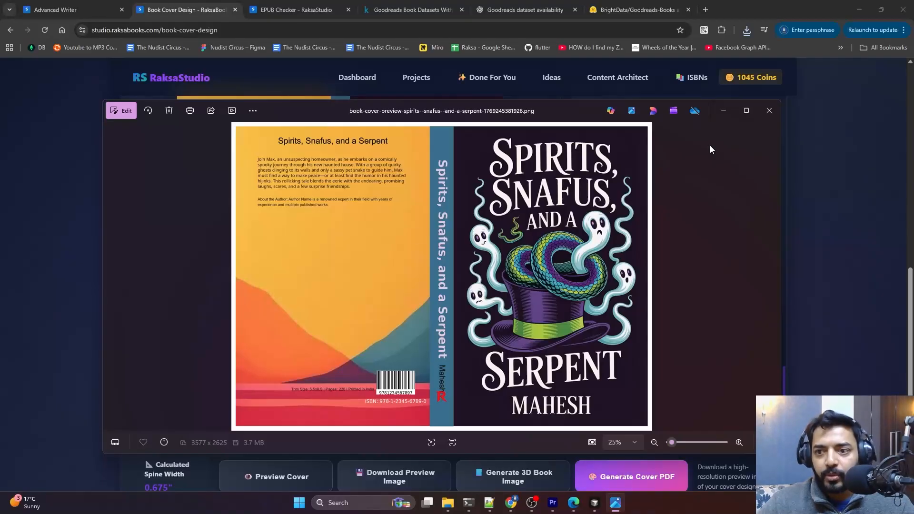
left_click(768, 111)
Change the spine title's font to Georgia and its size to XXL.
scroll(524, 244, "up", 1)
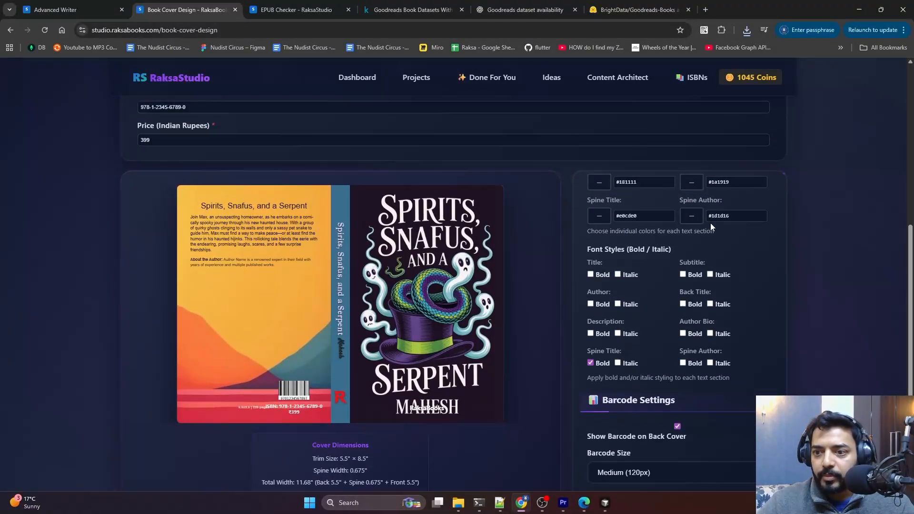
scroll(706, 270, "up", 6)
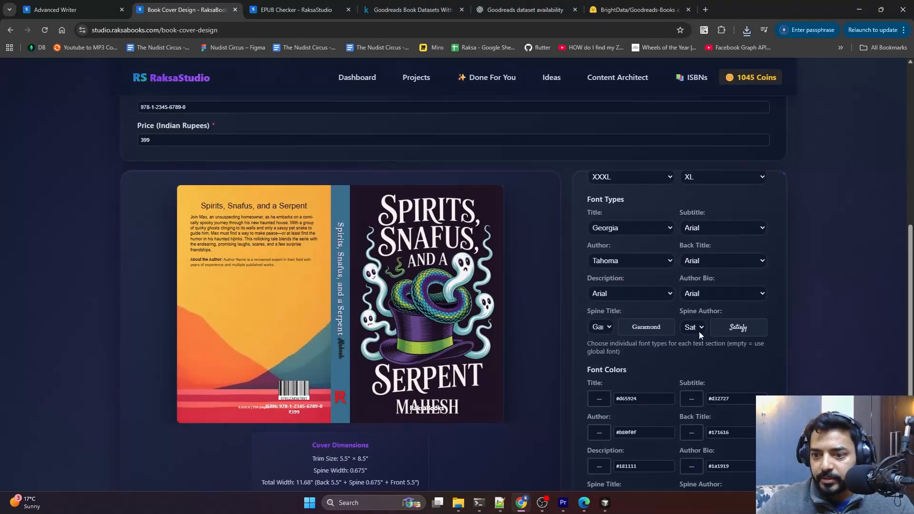
left_click(602, 327)
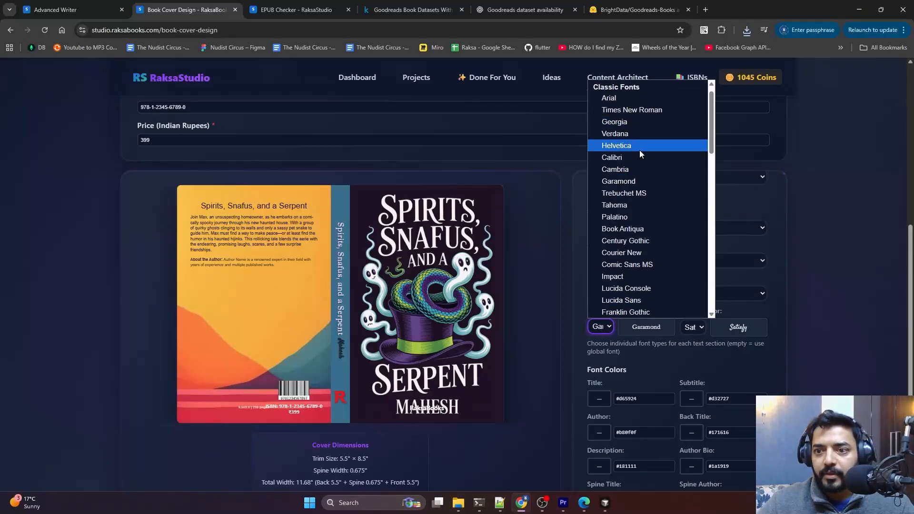
left_click(631, 123)
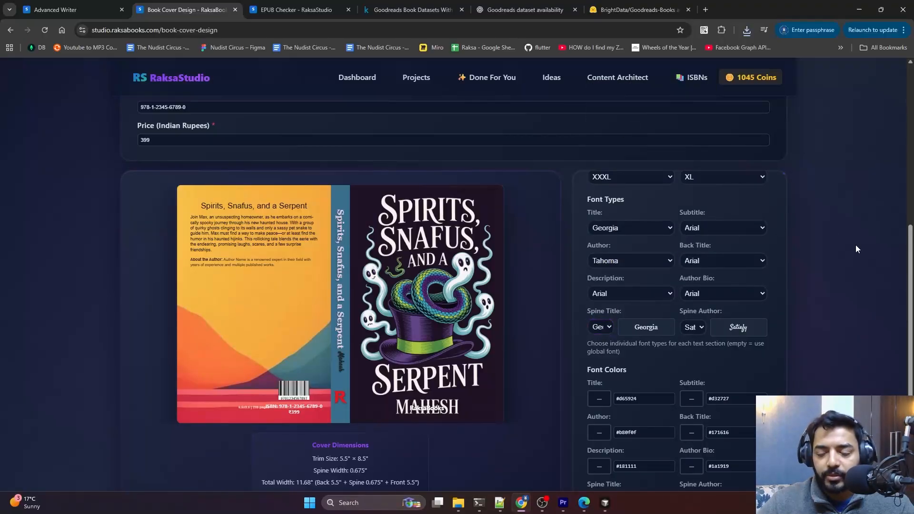
scroll(714, 272, "up", 2)
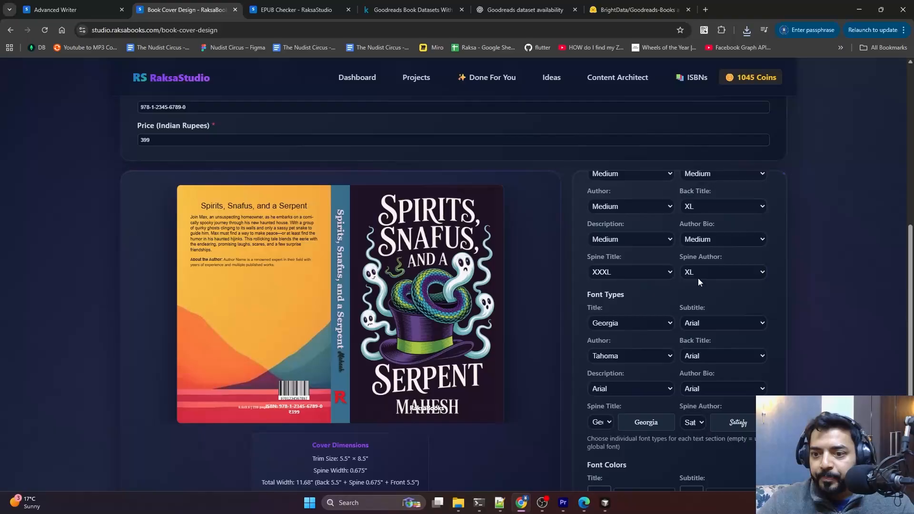
left_click(630, 271)
left_click(610, 333)
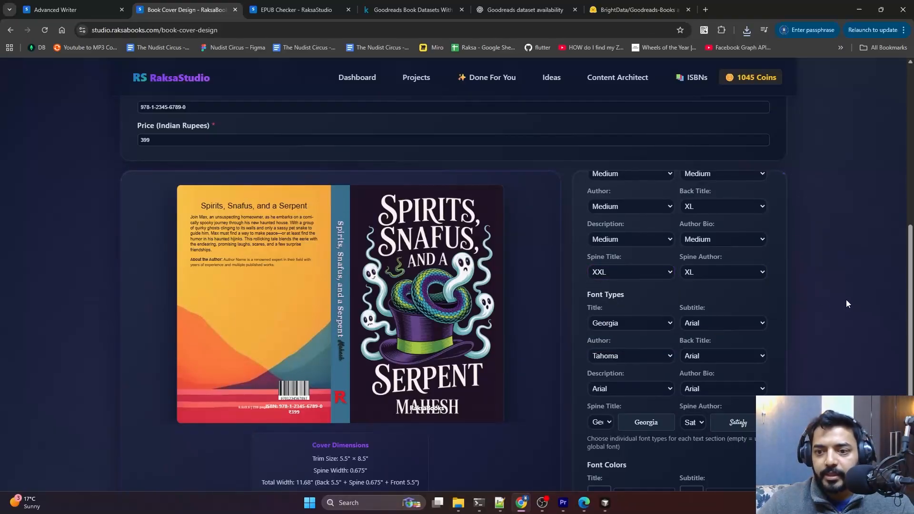
Download a new PNG preview with the revised spine title and open it to check the spine layout.
scroll(840, 304, "down", 3)
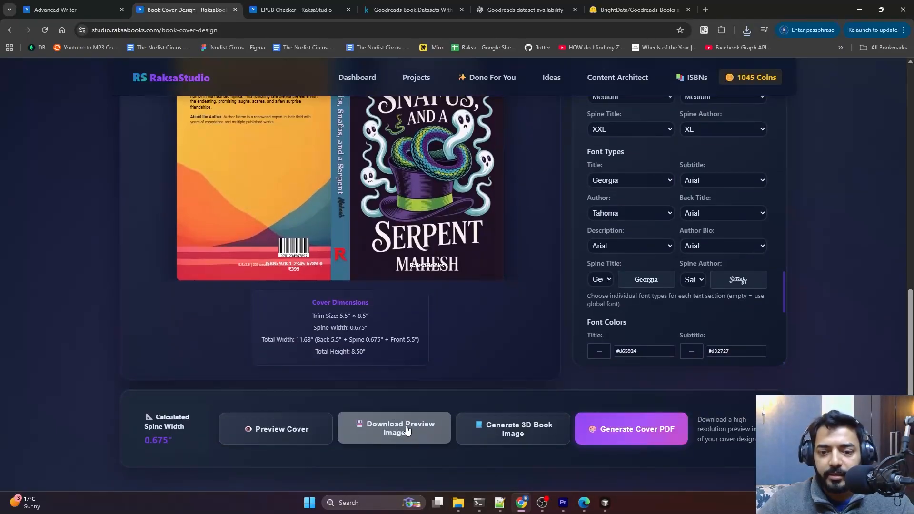
left_click(405, 431)
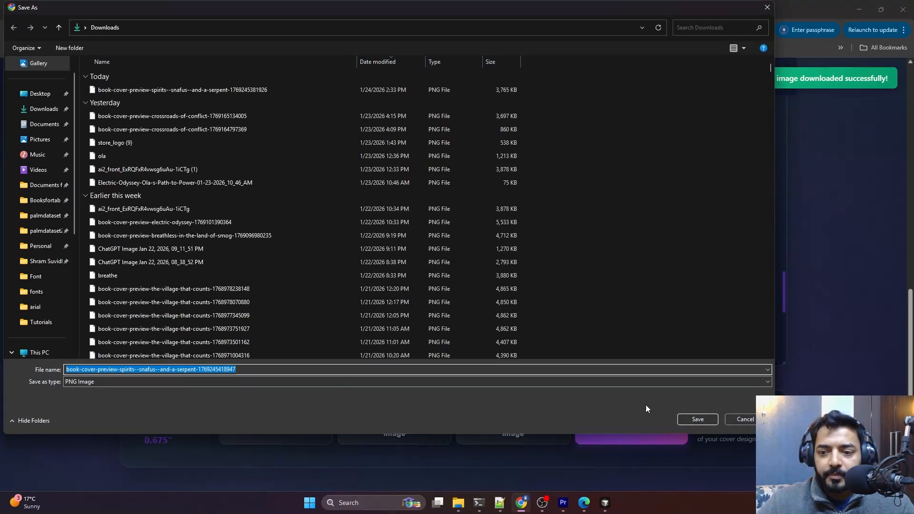
left_click(688, 419)
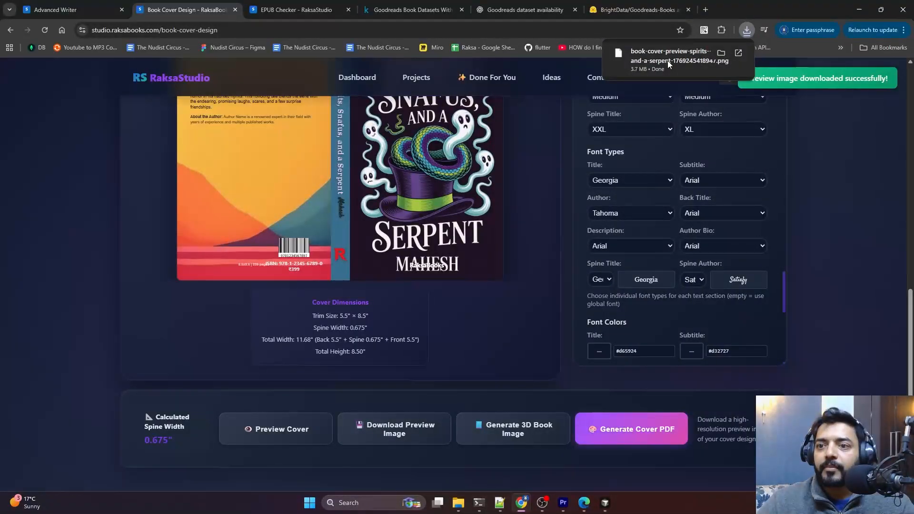
left_click(667, 61)
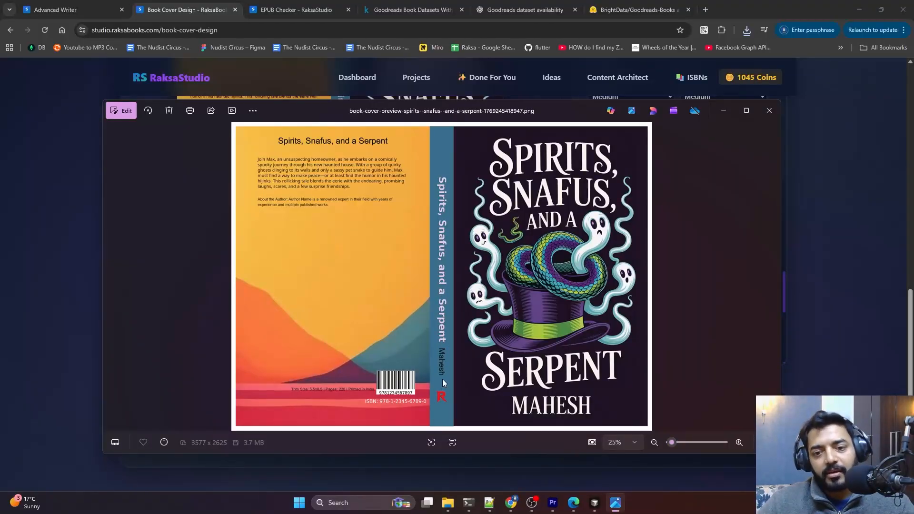
left_click(769, 110)
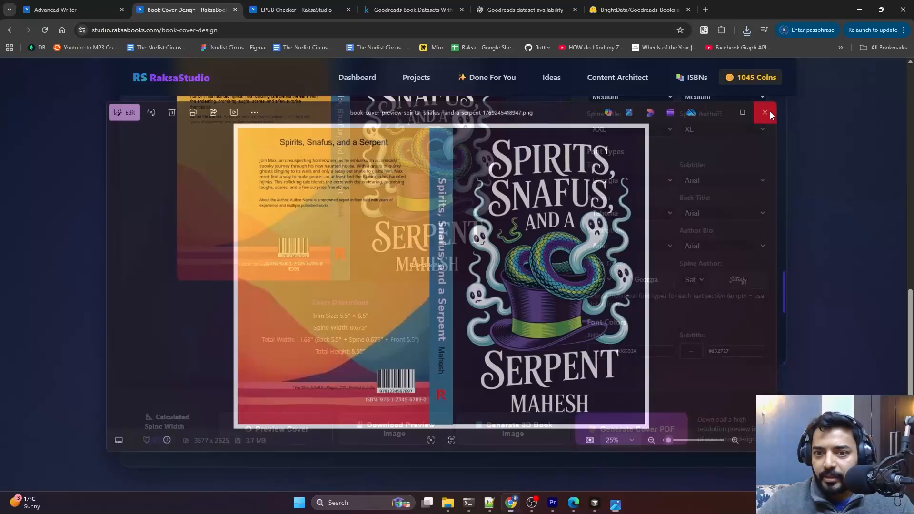
Generate the cover PDF and save it as Spirits__Snafus__and_a_Serpent_cover in the Downloads folder.
left_click(634, 428)
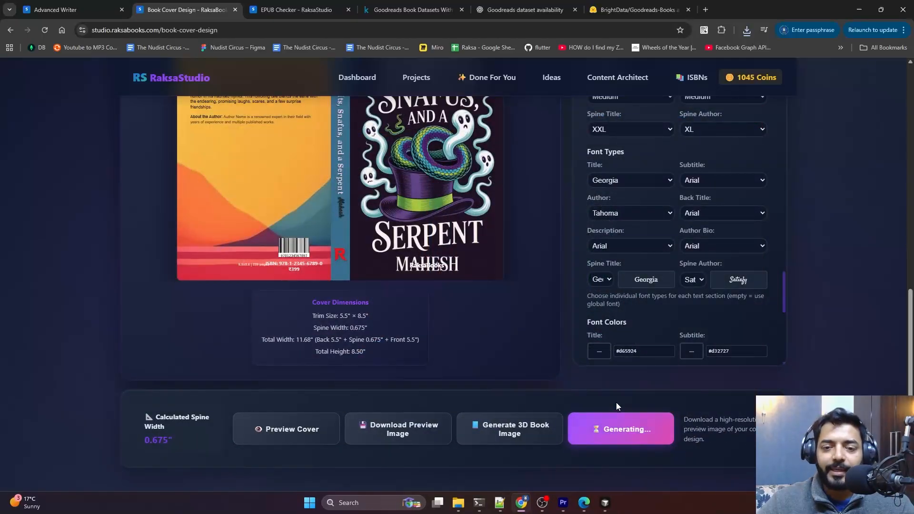
scroll(553, 350, "up", 1)
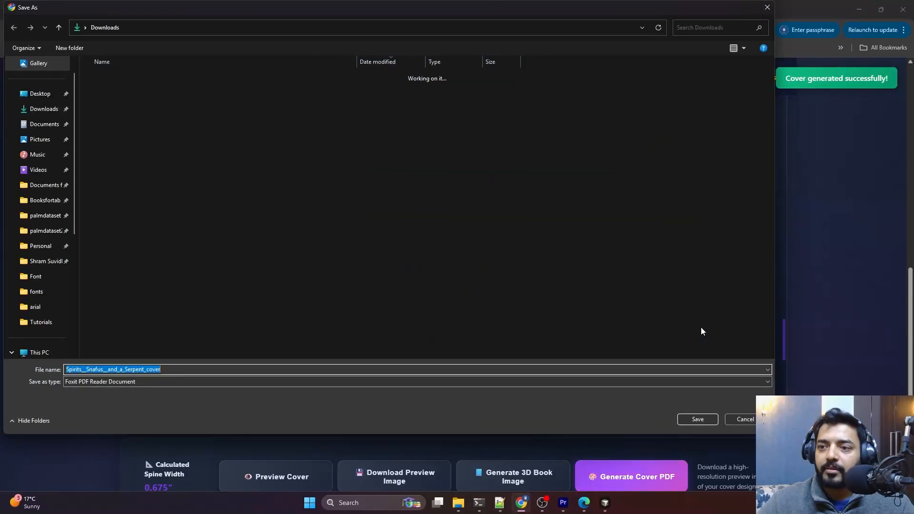
left_click(698, 419)
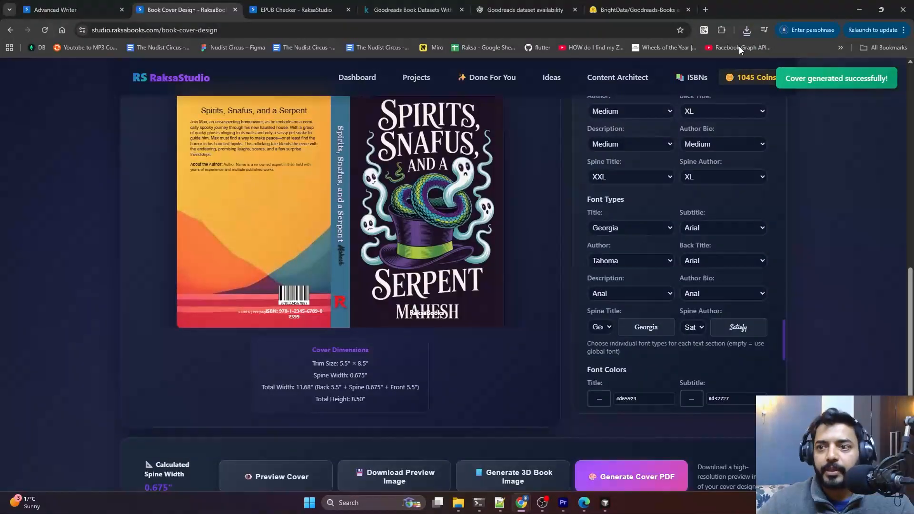
Open the downloaded cover PDF and examine its back cover, spine, barcode and front cover before closing it.
left_click(654, 60)
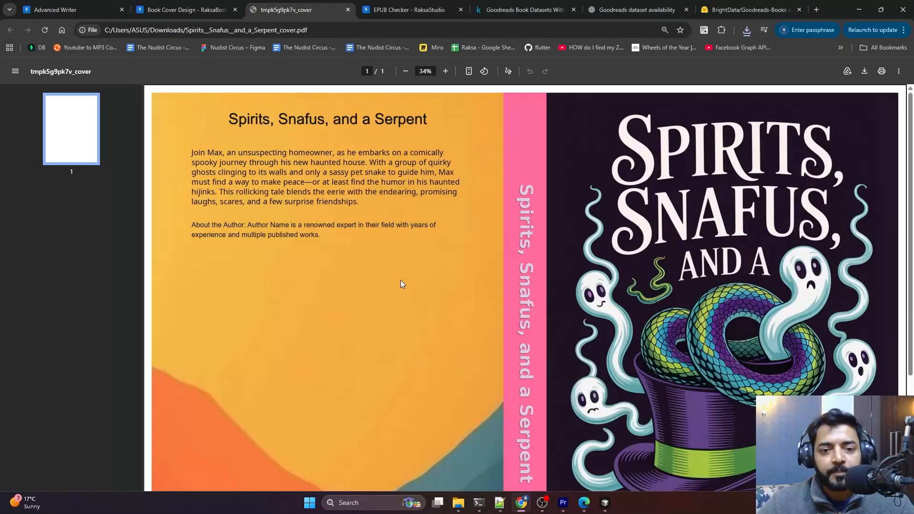
scroll(400, 284, "down", 3)
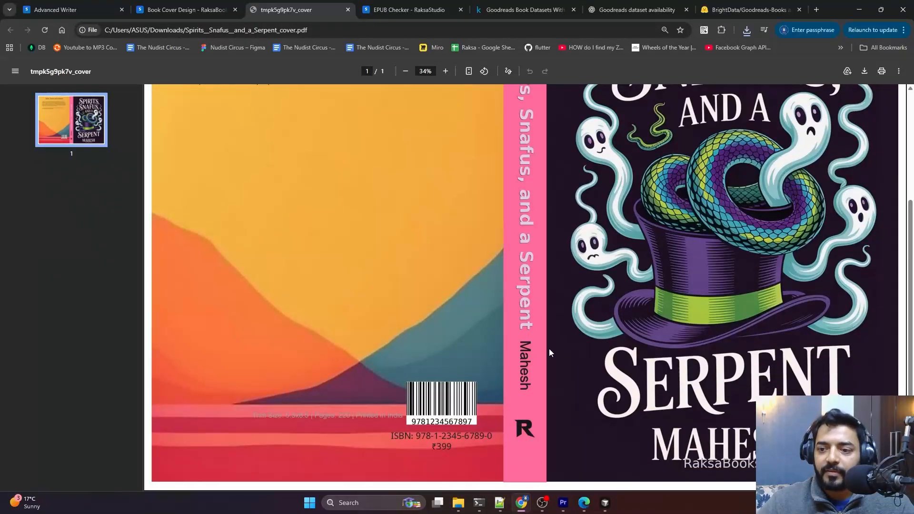
scroll(562, 334, "up", 3)
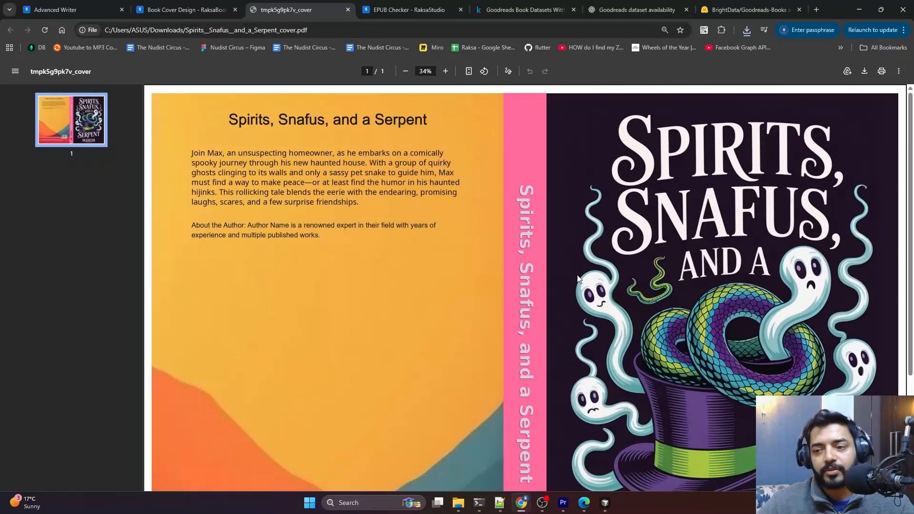
scroll(578, 281, "down", 3)
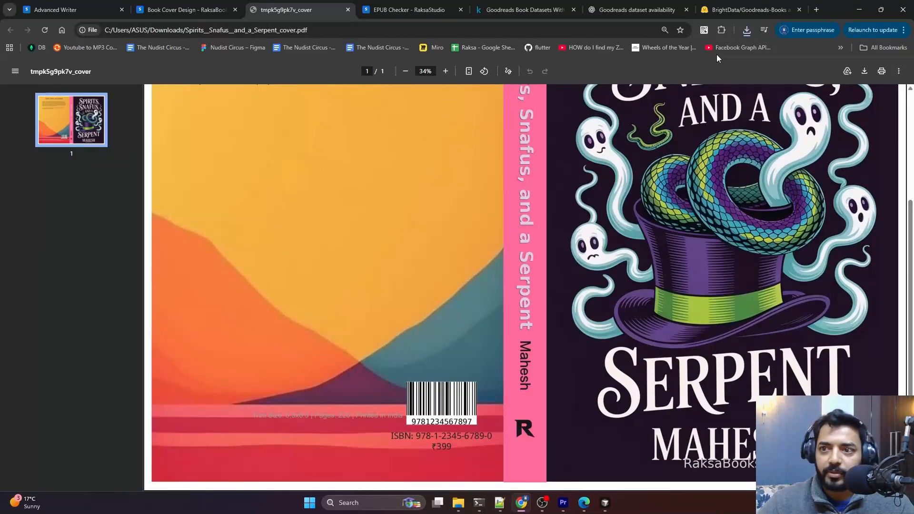
scroll(660, 212, "up", 3)
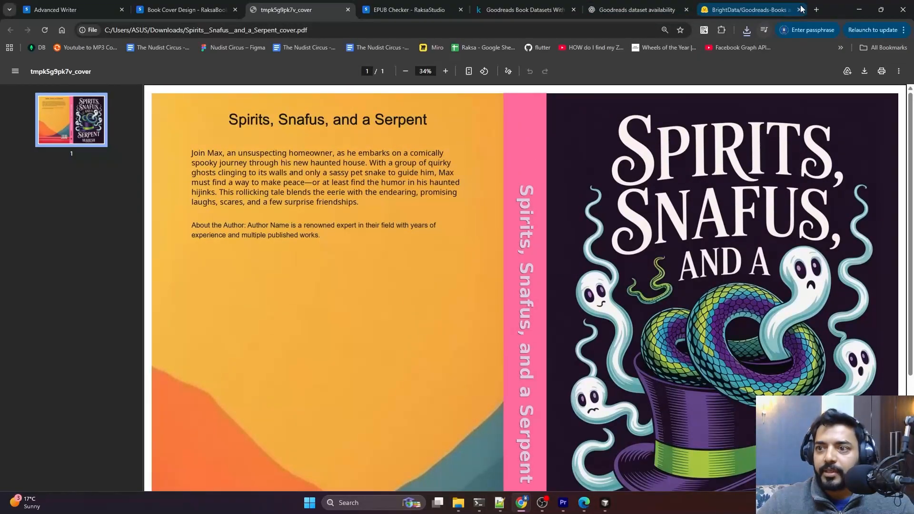
left_click(348, 10)
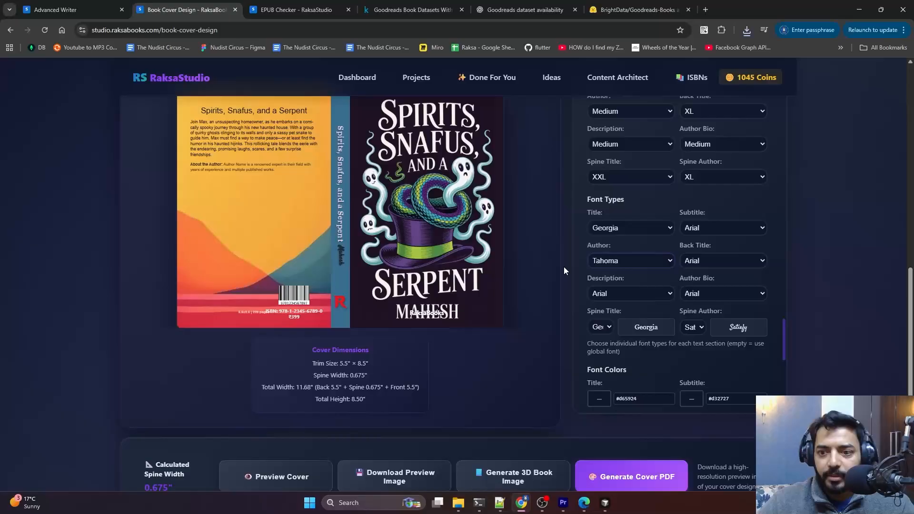
Generate the 3D book image, view the 3D preview, and return to the cover design page.
scroll(542, 281, "down", 2)
left_click(508, 430)
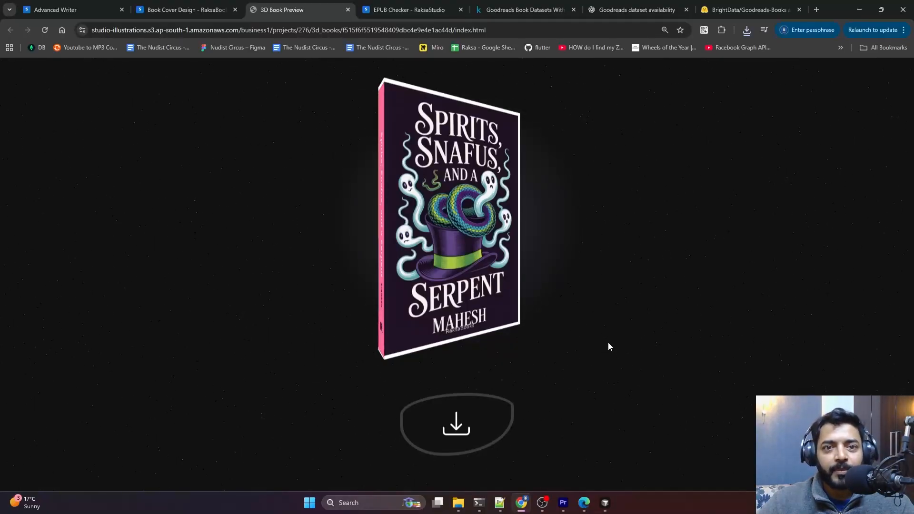
left_click(348, 9)
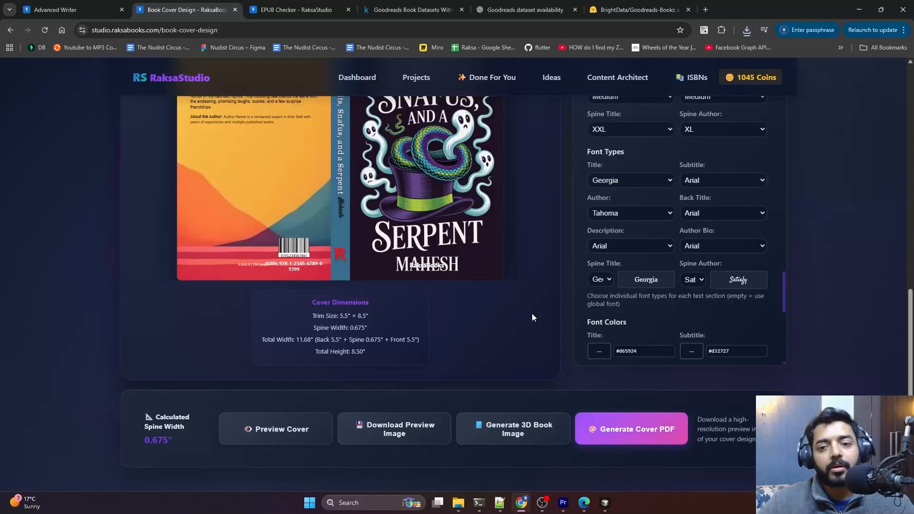
scroll(532, 315, "up", 8)
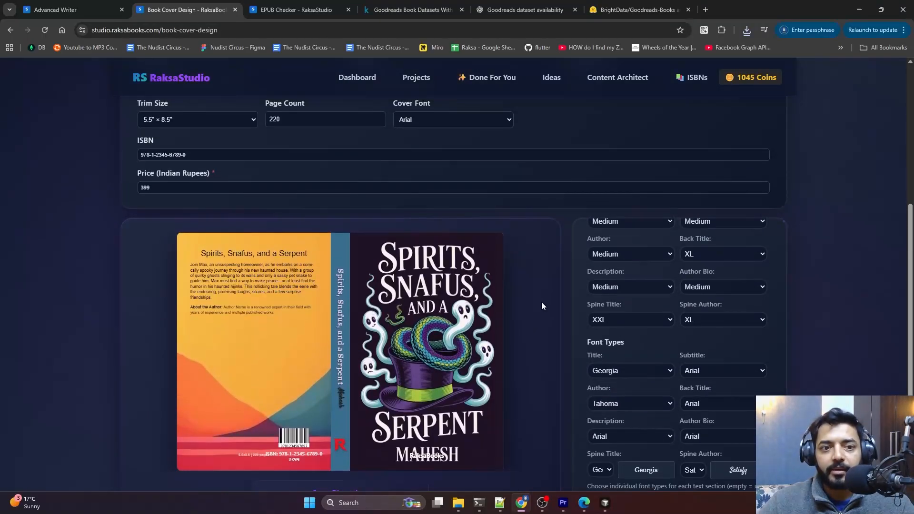
Review the book's ISBN entry against the cover layout and set the price to 499 Indian rupees.
left_click_drag(196, 248, 108, 252)
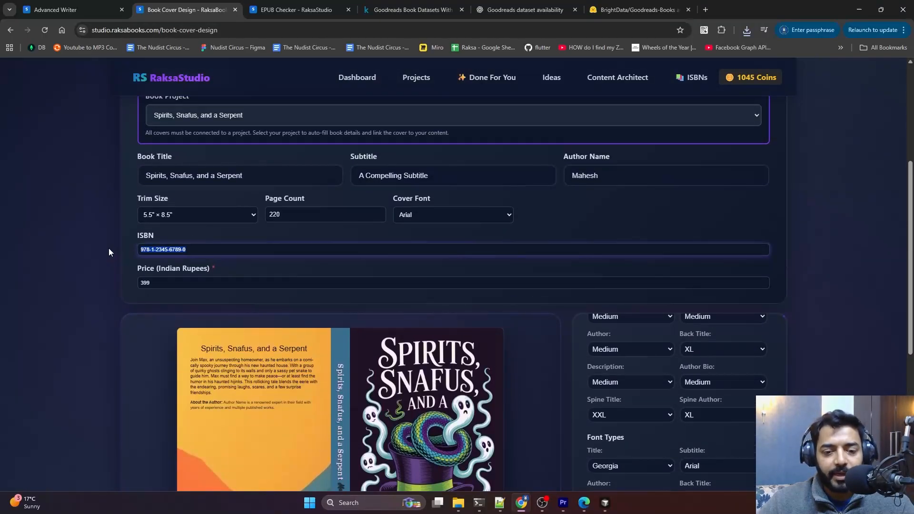
scroll(191, 328, "down", 4)
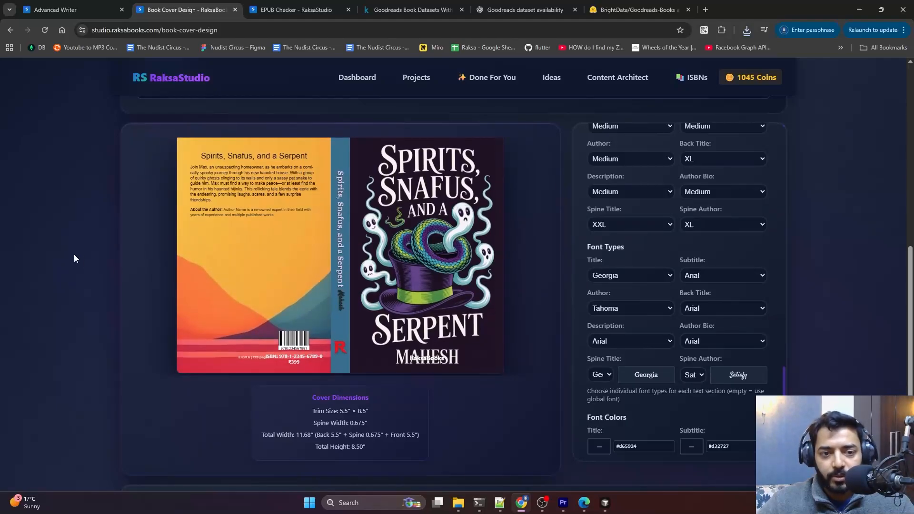
scroll(76, 254, "up", 4)
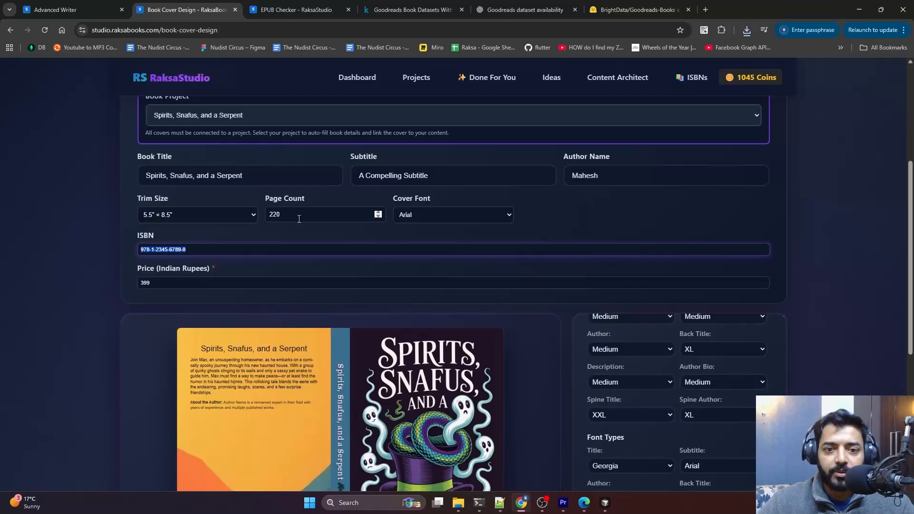
left_click(75, 232)
left_click_drag(189, 283, 84, 282)
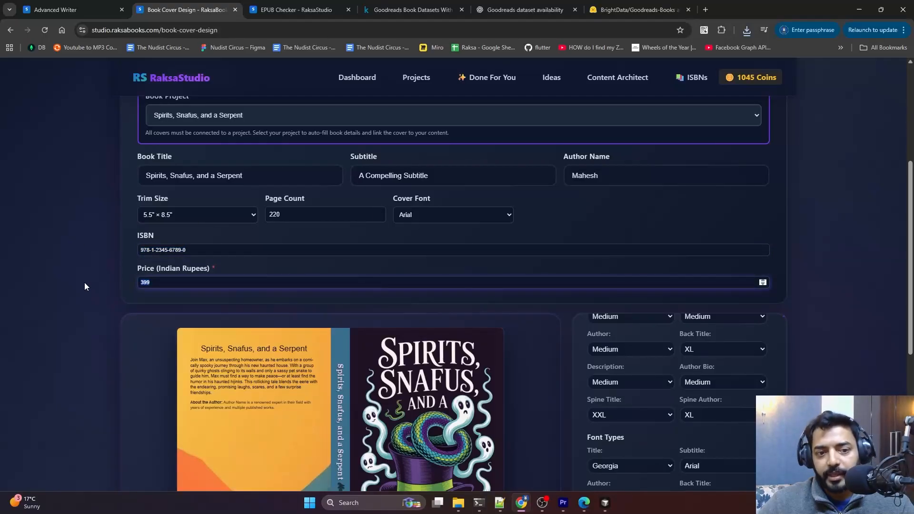
left_click(83, 284)
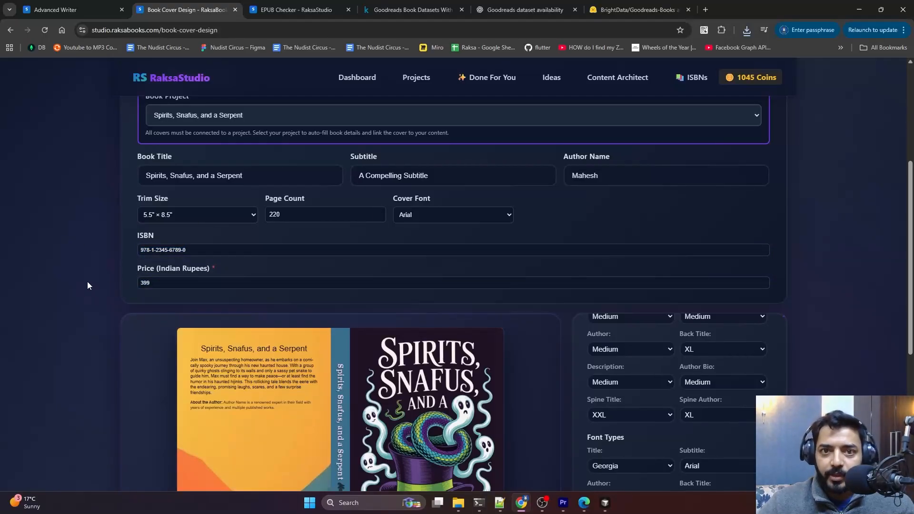
left_click_drag(164, 281, 107, 283)
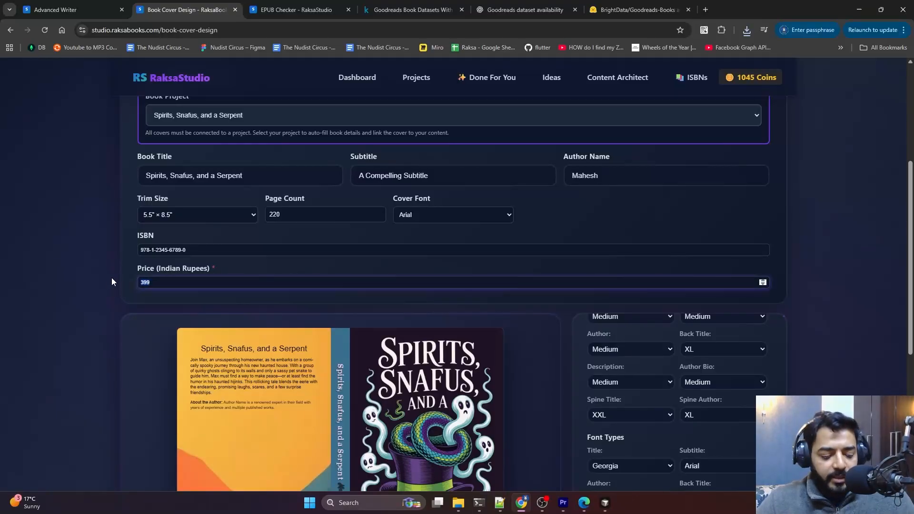
type("499")
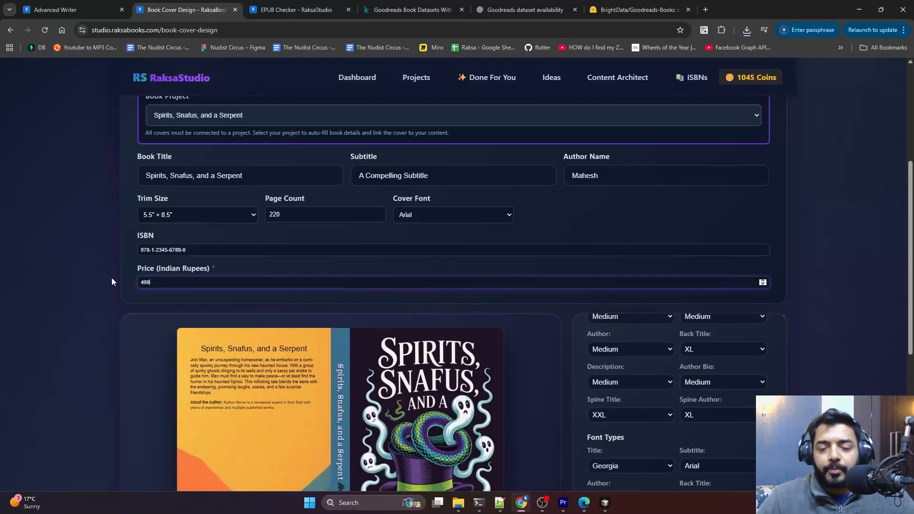
left_click(48, 263)
scroll(598, 322, "down", 1)
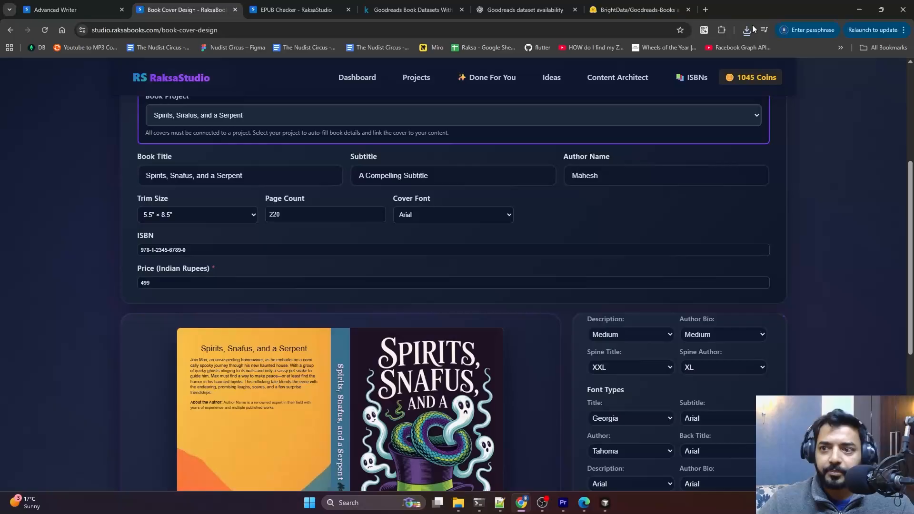
Reopen the downloaded Spirits__Snafus__and_a_Serpent_cover.pdf, check the ISBN and price under the back-cover barcode, and close it.
left_click(748, 30)
left_click(644, 76)
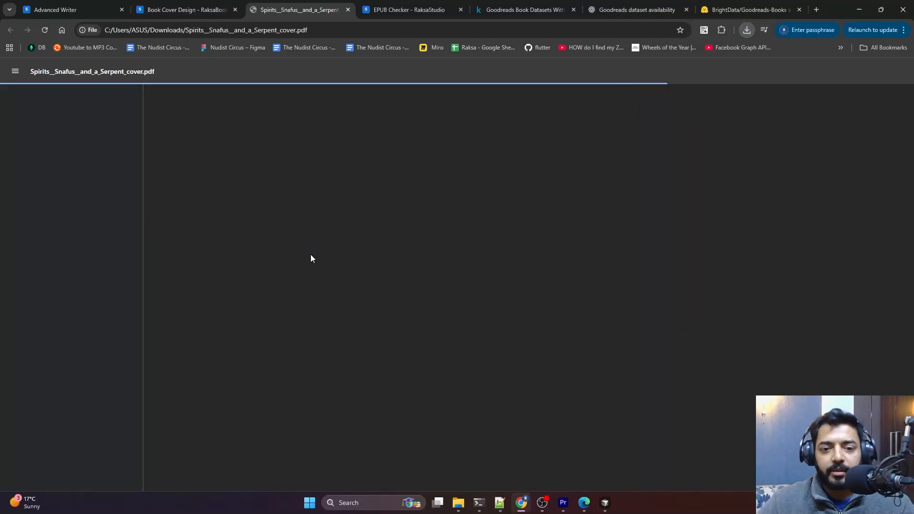
scroll(456, 284, "down", 3)
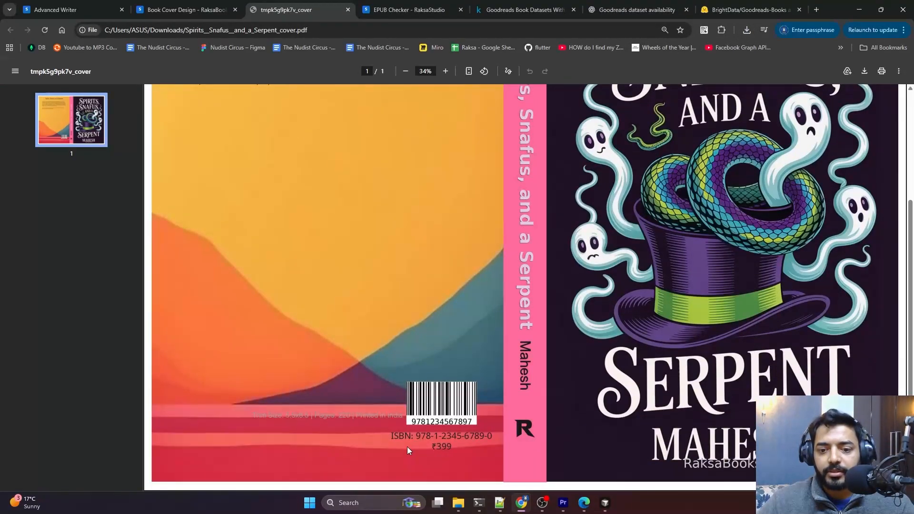
double_click(456, 436)
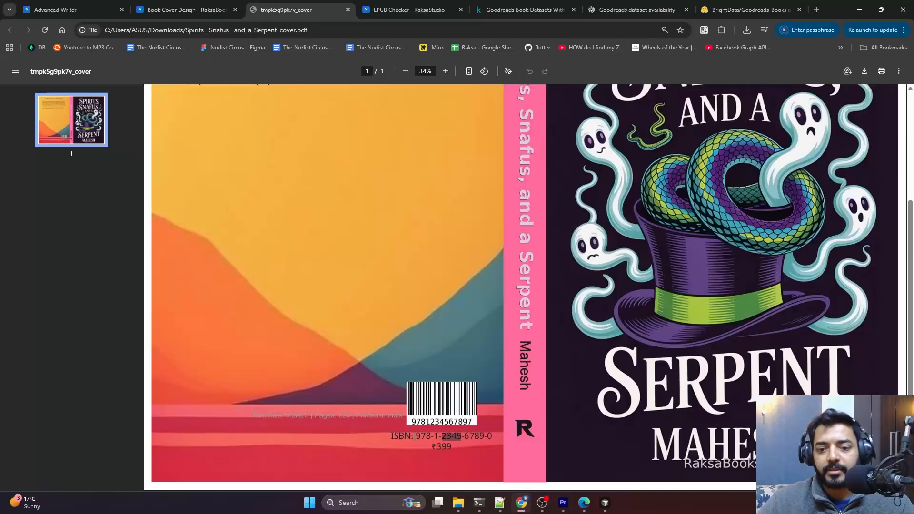
triple_click(455, 437)
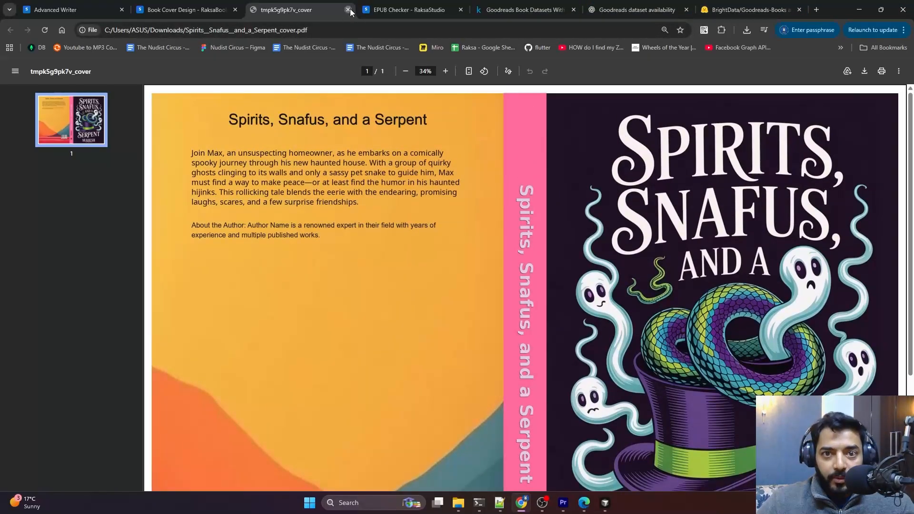
left_click(348, 9)
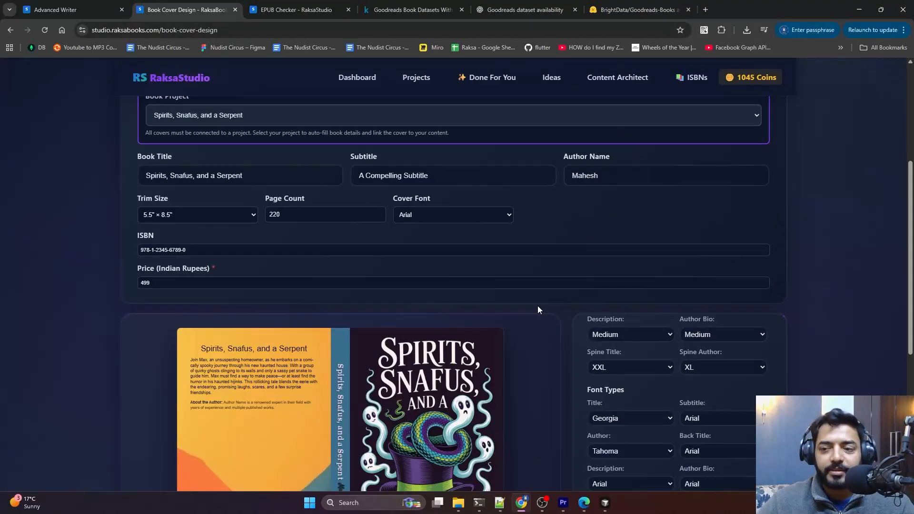